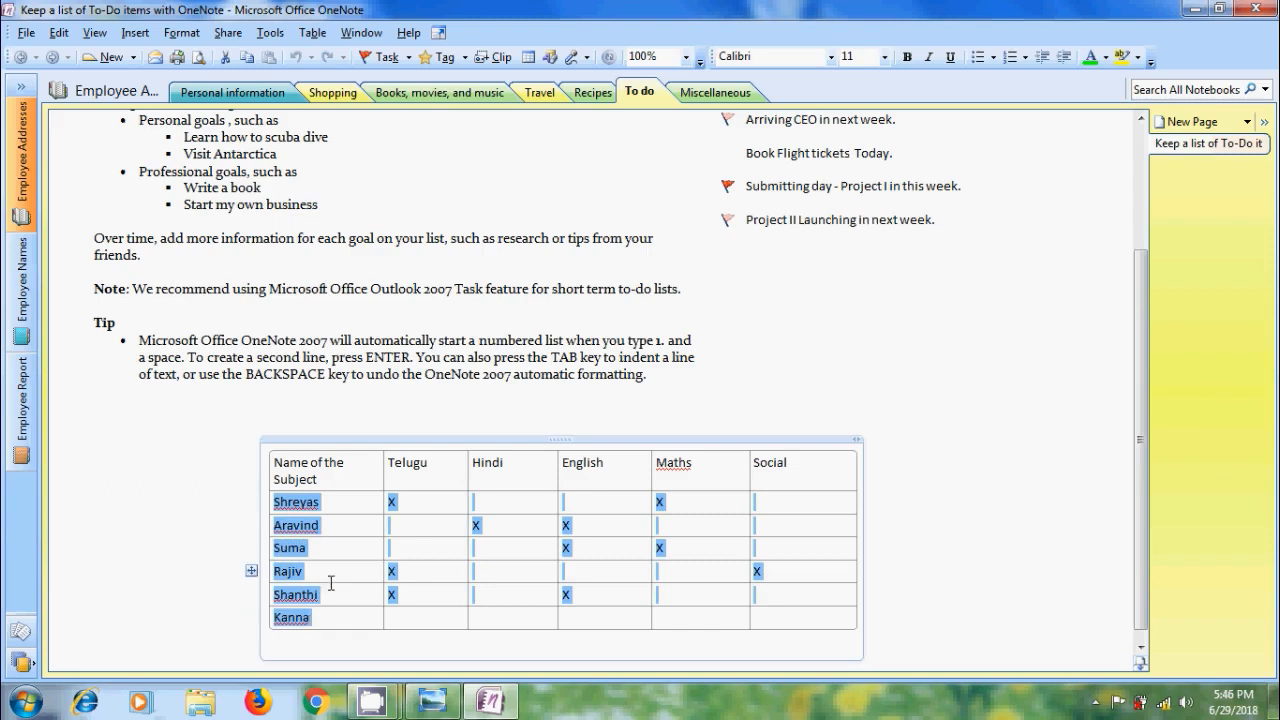
# Select all six student names in the table's first column, without the header or the other columns
pyautogui.doubleClick(298, 503)
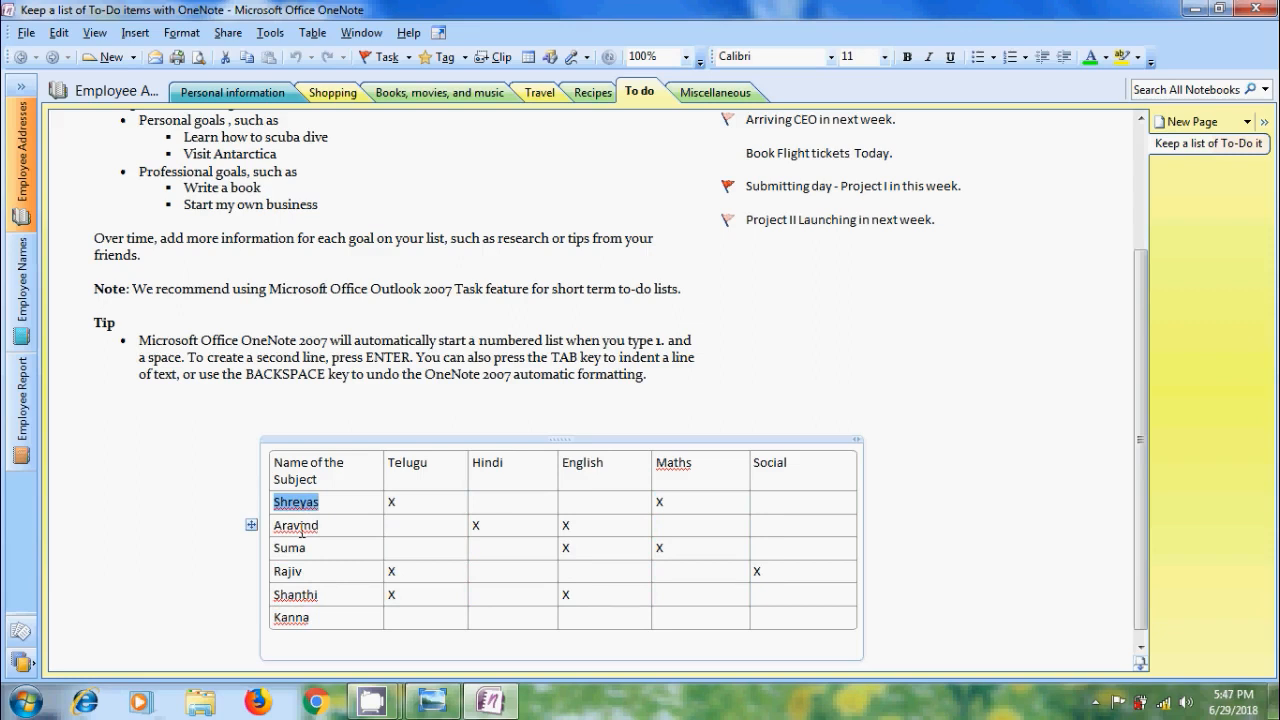
pyautogui.keyDown('shift'); pyautogui.click(301, 533); pyautogui.keyUp('shift')
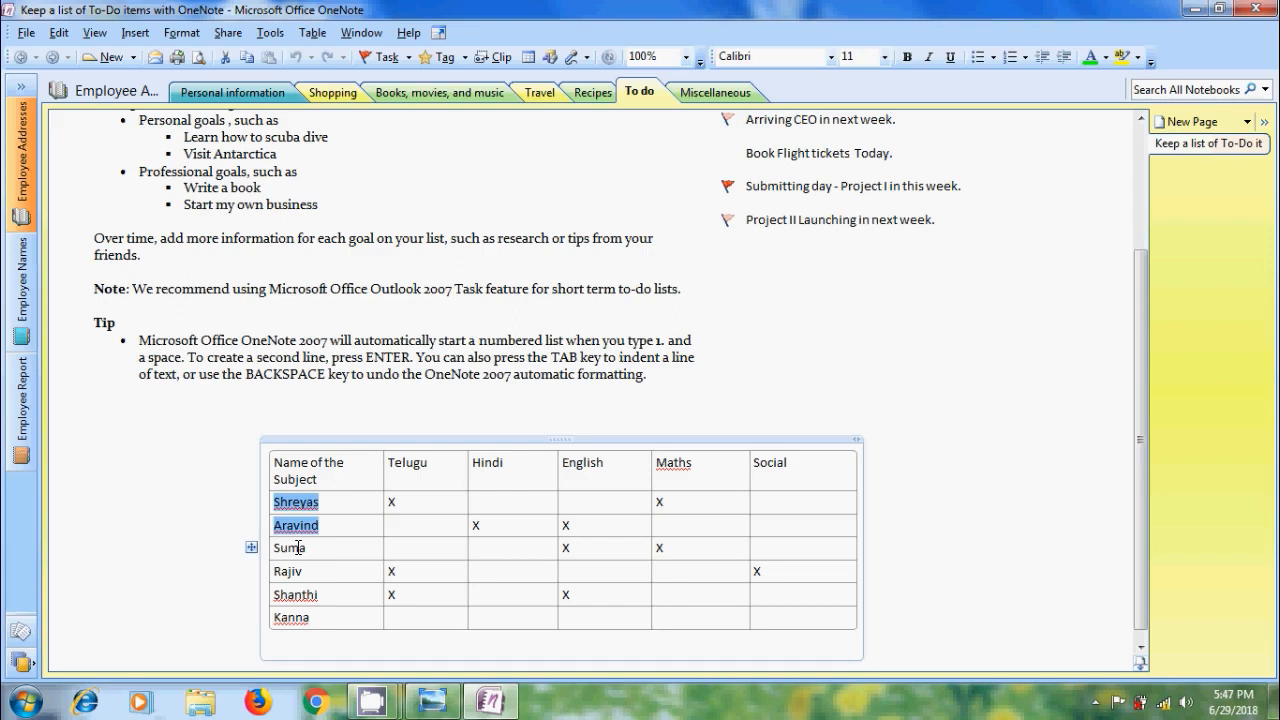
pyautogui.keyDown('shift'); pyautogui.click(298, 547); pyautogui.keyUp('shift')
pyautogui.keyDown('shift'); pyautogui.click(298, 571); pyautogui.keyUp('shift')
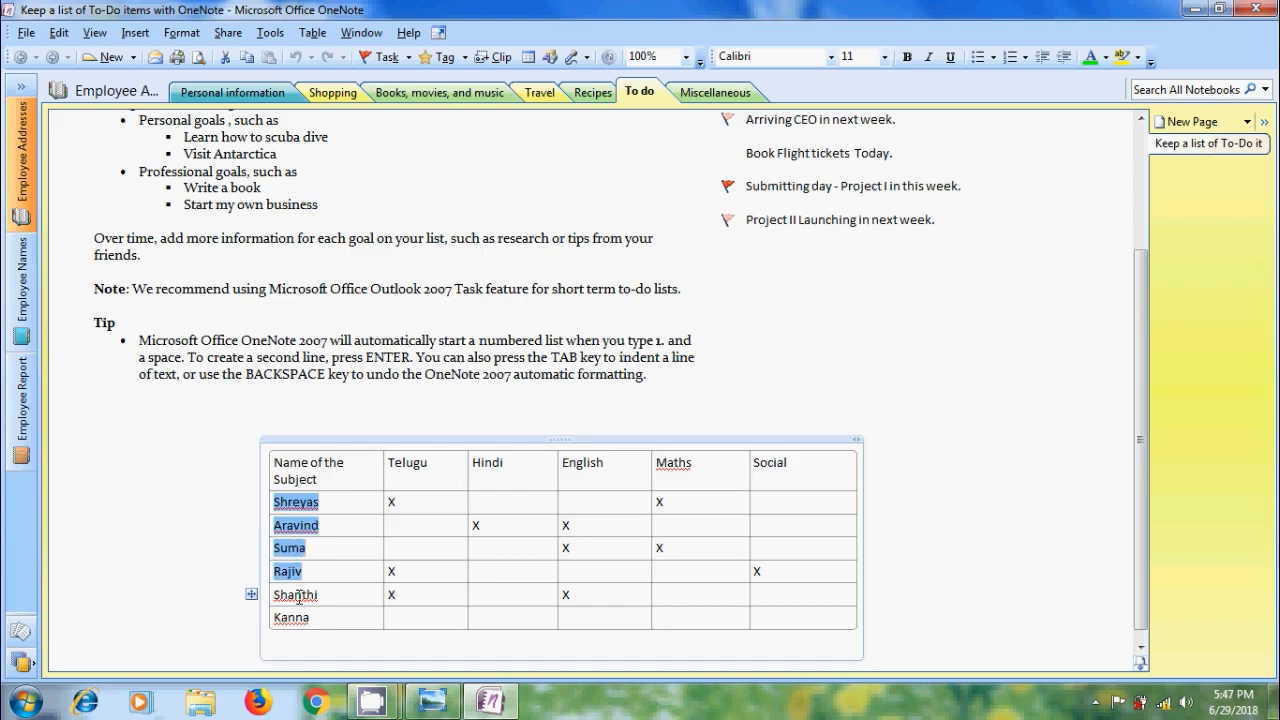
pyautogui.keyDown('shift'); pyautogui.click(298, 596); pyautogui.keyUp('shift')
pyautogui.keyDown('shift'); pyautogui.click(300, 618); pyautogui.keyUp('shift')
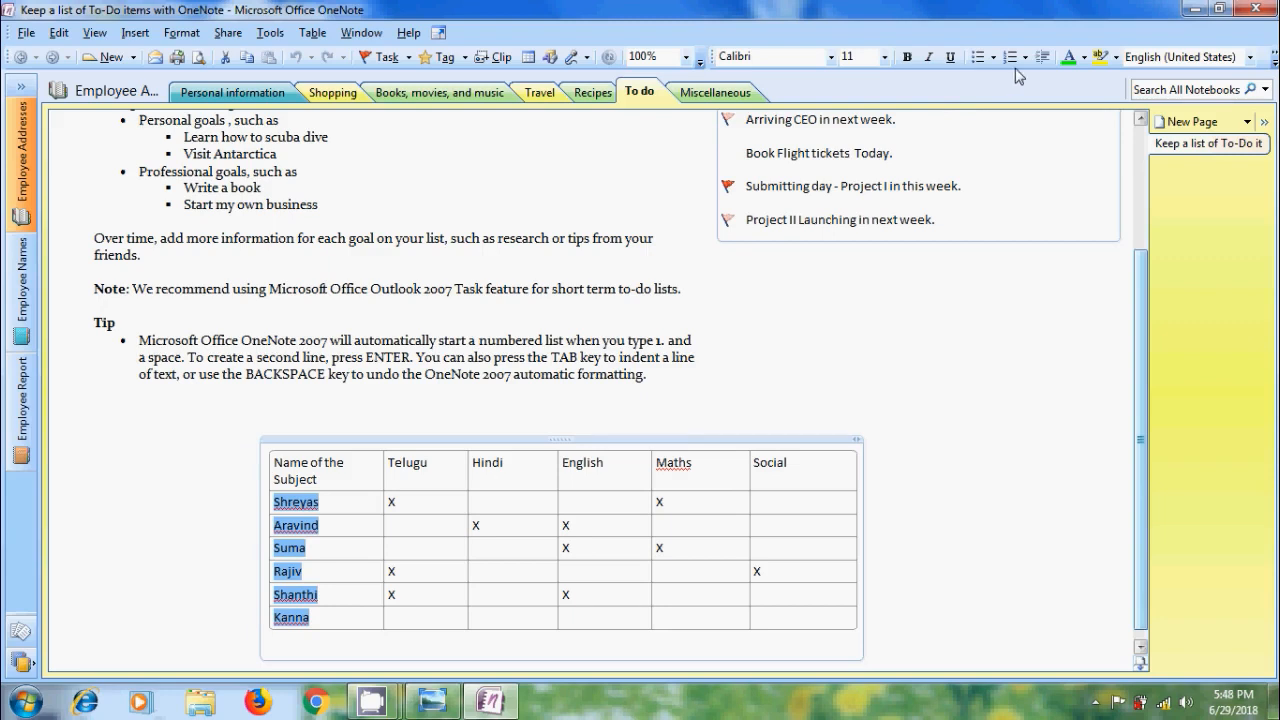
# View which formatting commands can be added to or removed from the Formatting toolbar
pyautogui.click(1274, 57)
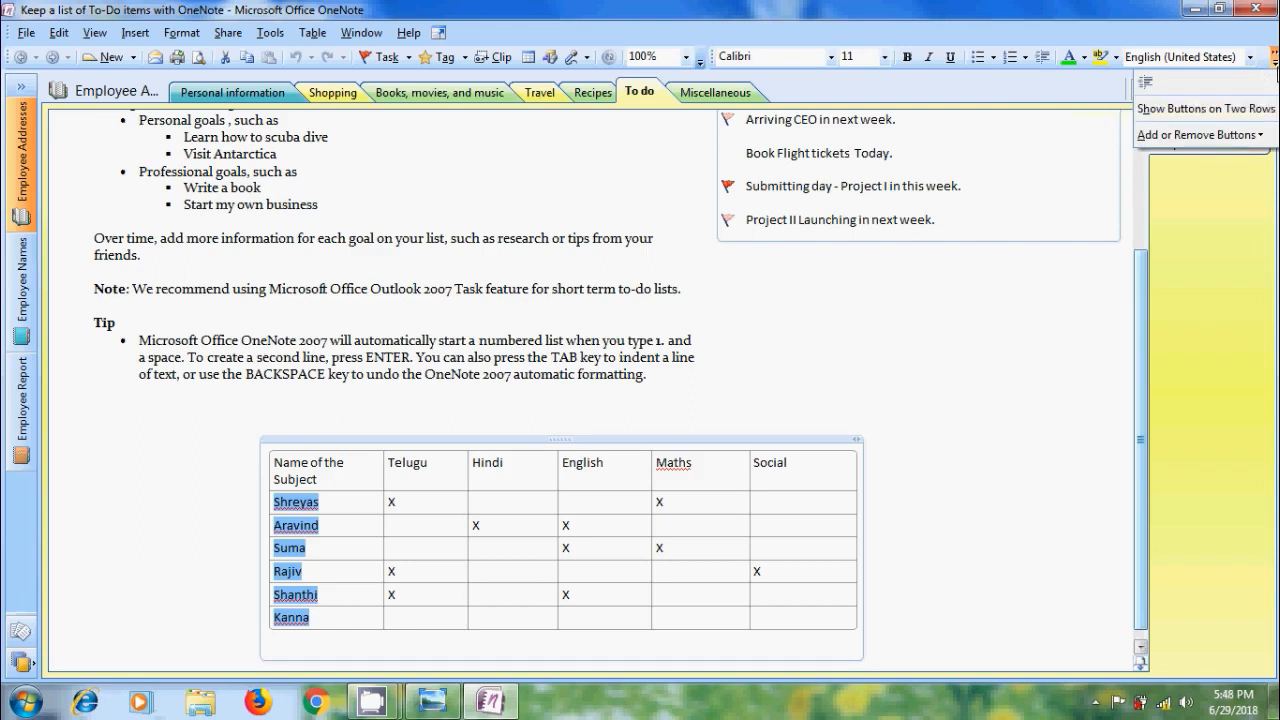
pyautogui.click(1275, 62)
pyautogui.click(1275, 62)
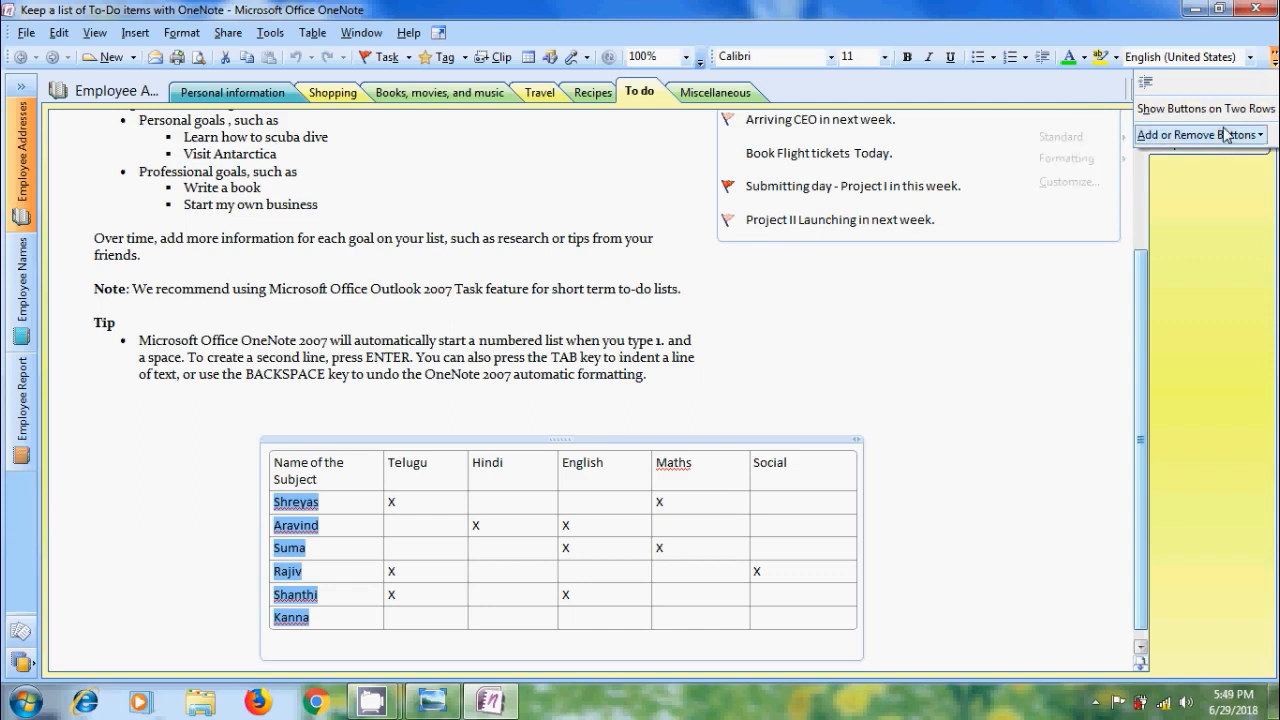
pyautogui.moveTo(1226, 135)
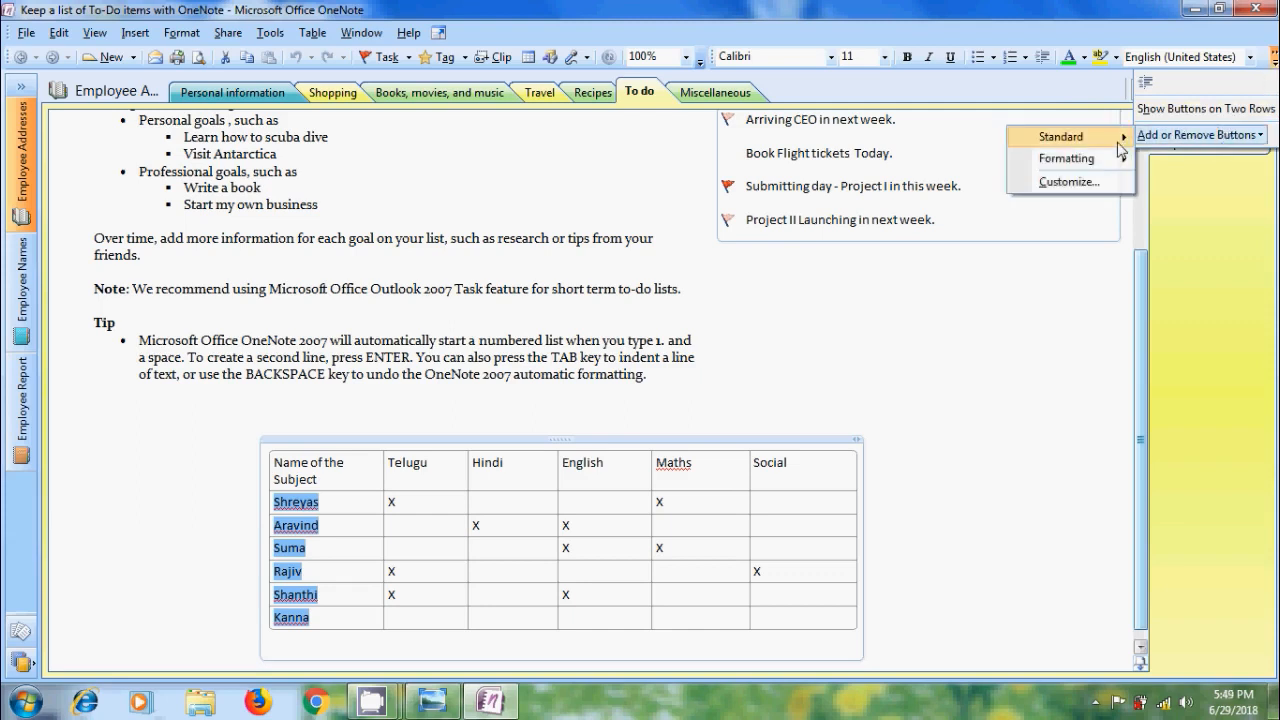
pyautogui.moveTo(1105, 165)
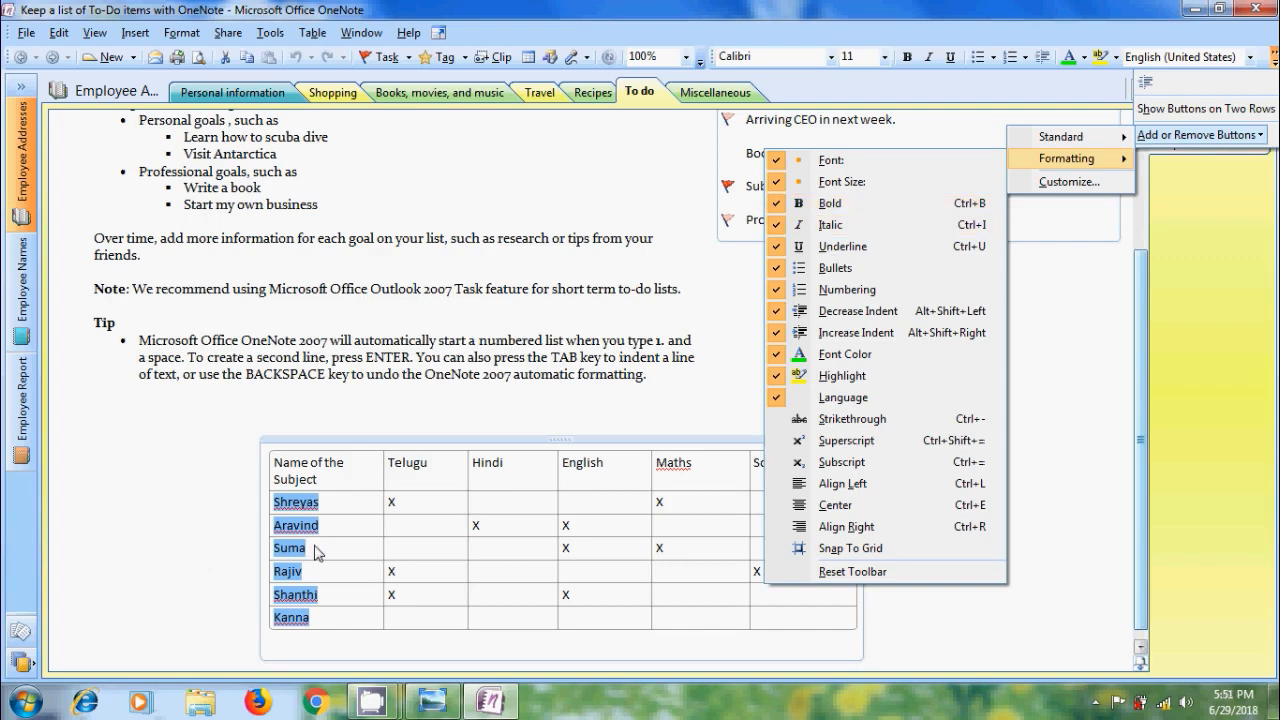
# Format the selected student names in bright green, bold, 12-point text
pyautogui.click(1070, 62)
pyautogui.click(1083, 58)
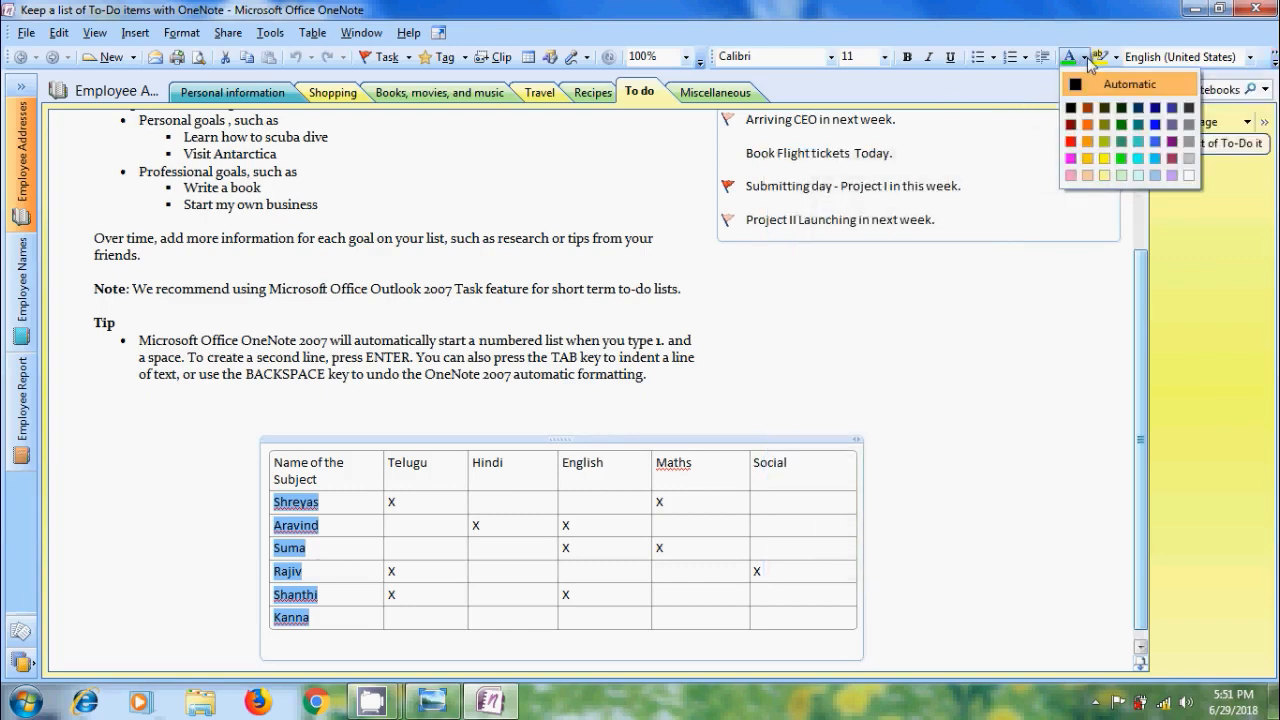
pyautogui.click(1122, 160)
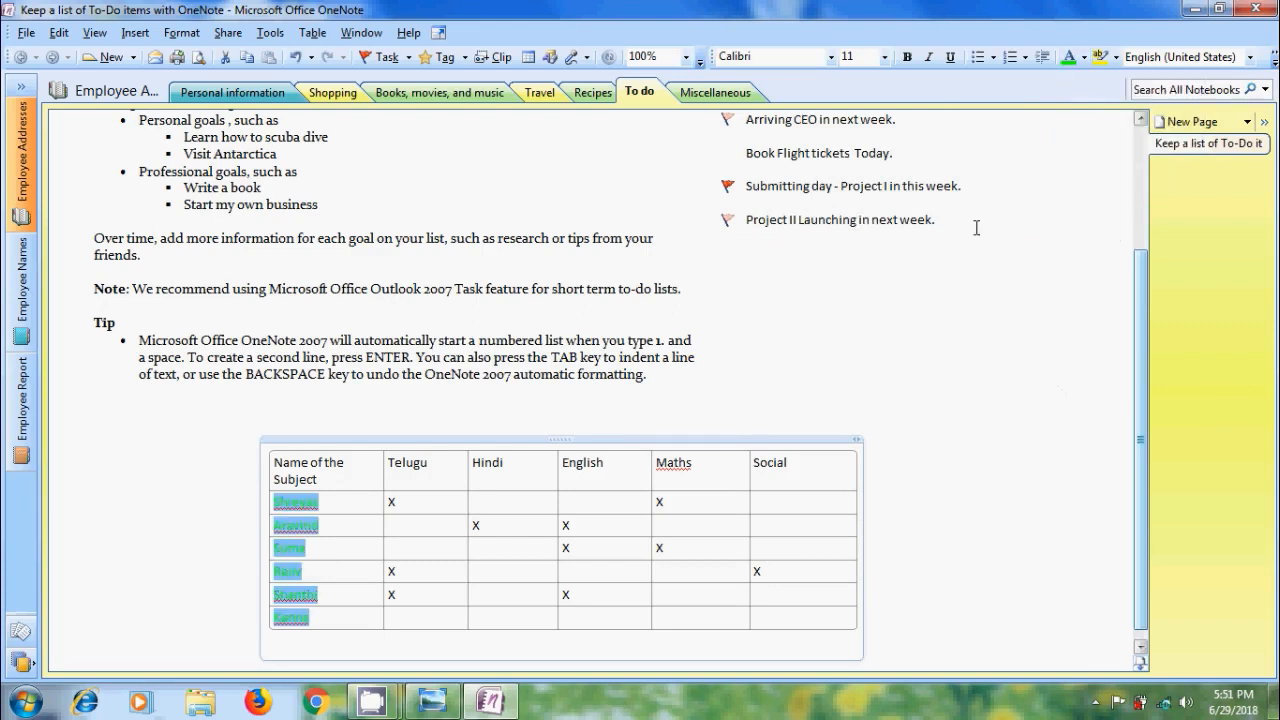
pyautogui.click(885, 59)
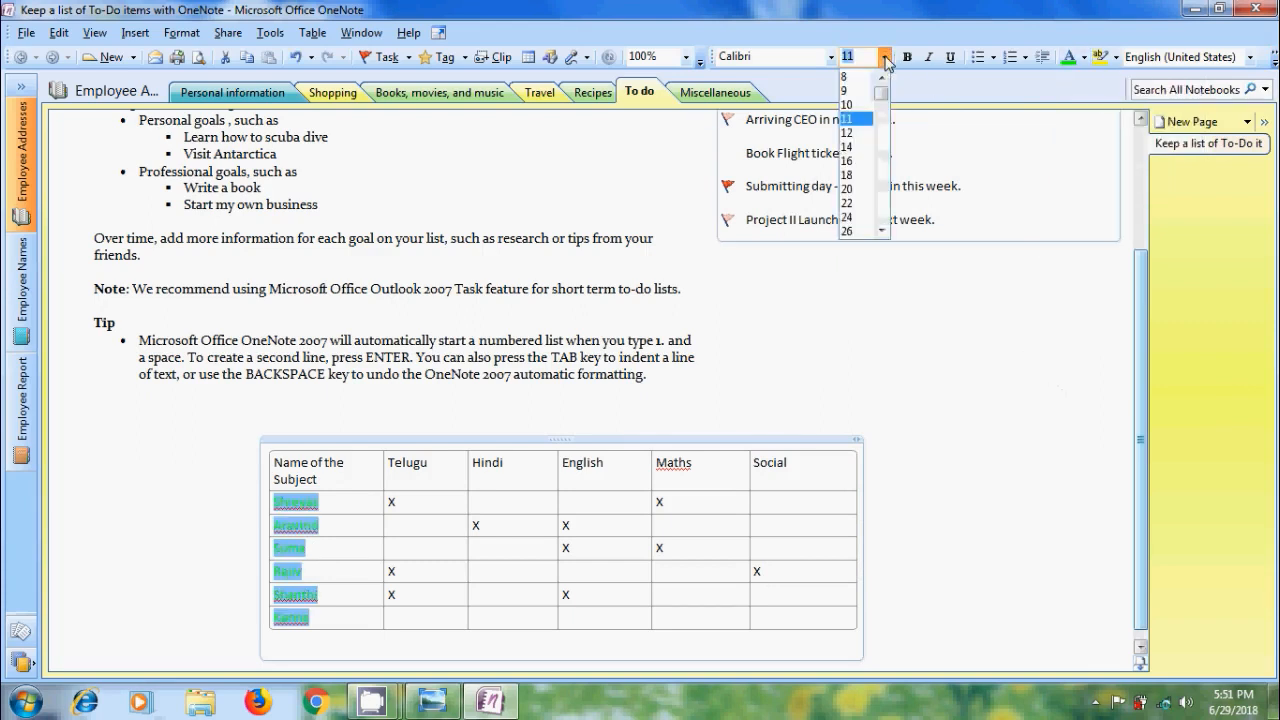
pyautogui.click(846, 133)
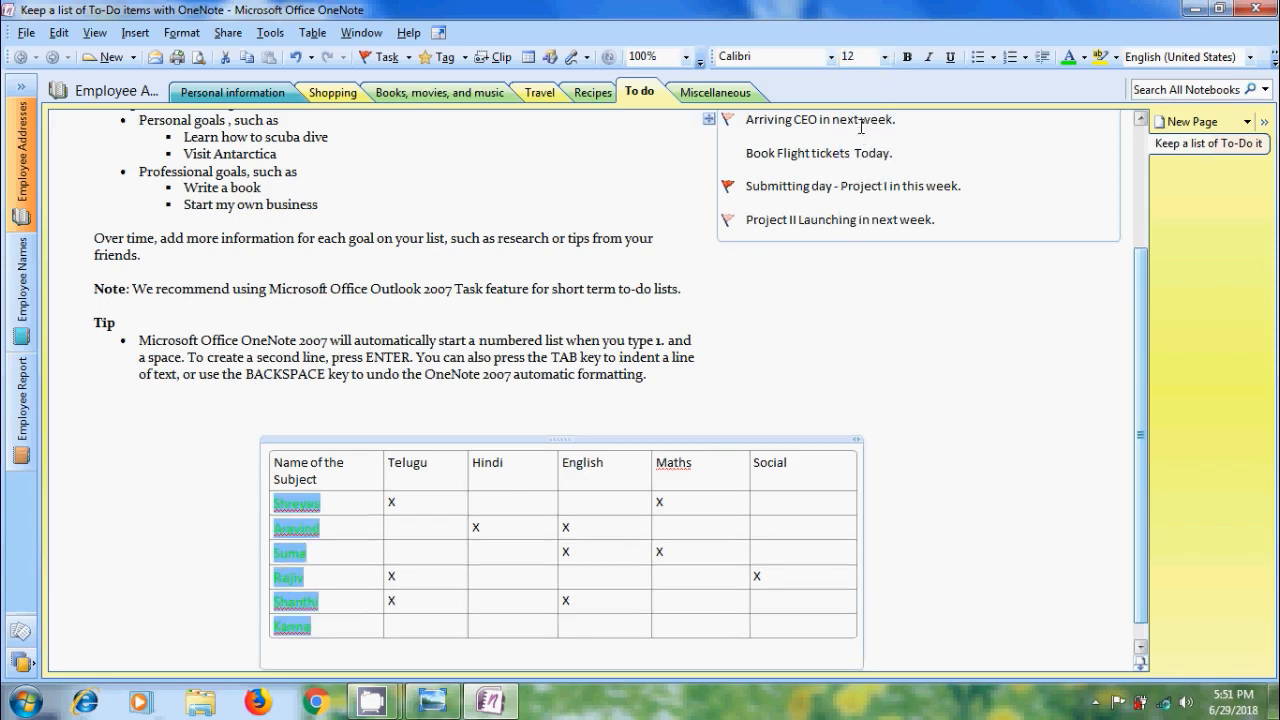
pyautogui.click(907, 57)
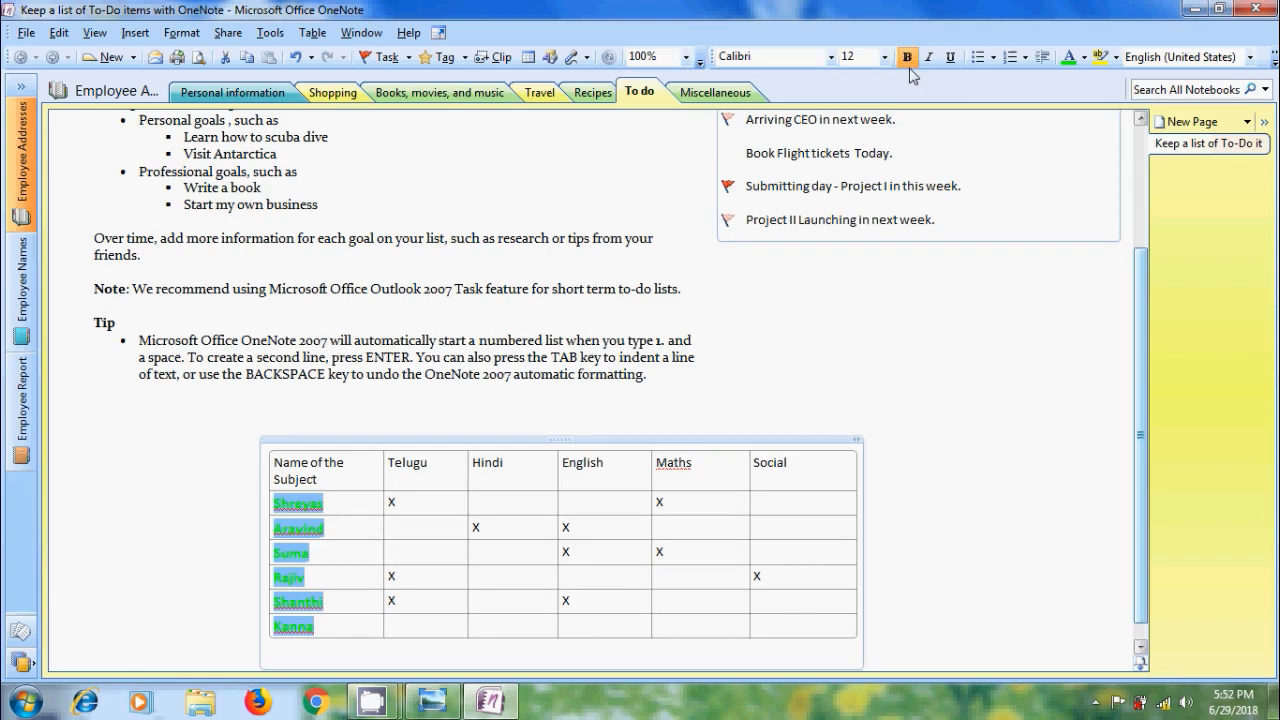
# Browse the available fonts and the Font settings for the selected names, leaving the font as it is
pyautogui.click(832, 60)
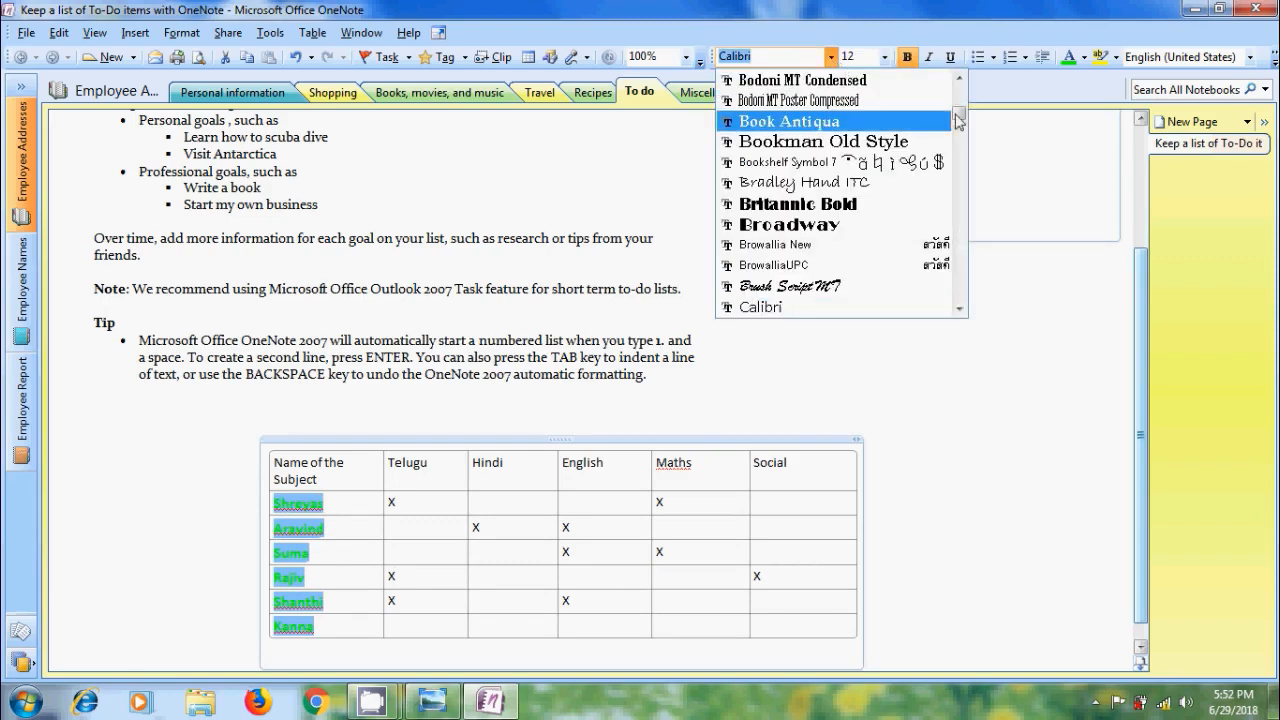
pyautogui.moveTo(958, 118); pyautogui.dragTo(976, 92)
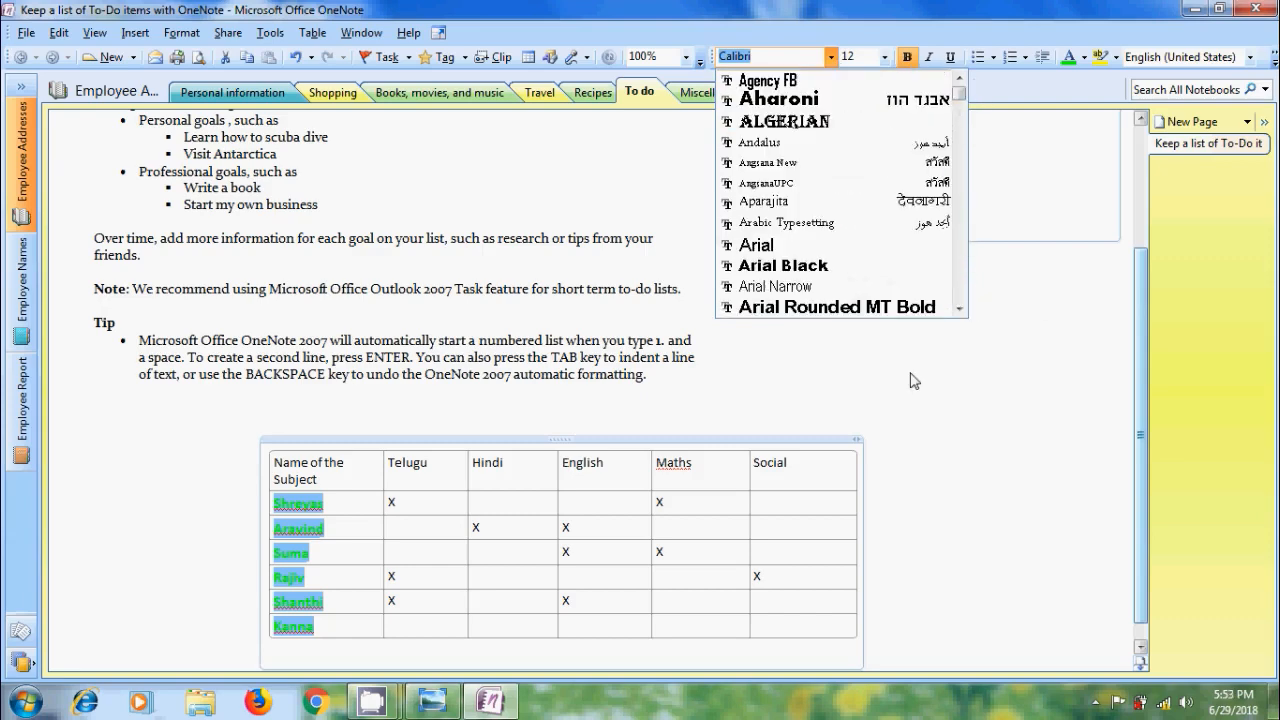
pyautogui.click(190, 37)
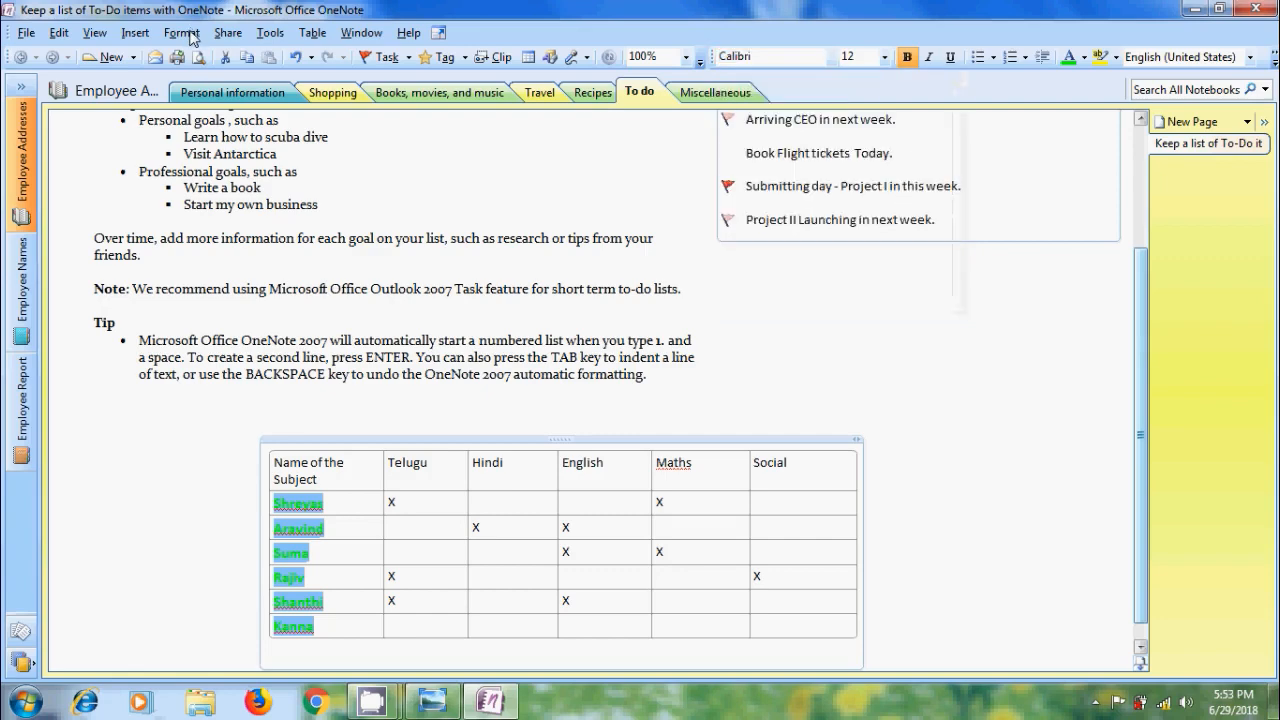
pyautogui.click(184, 33)
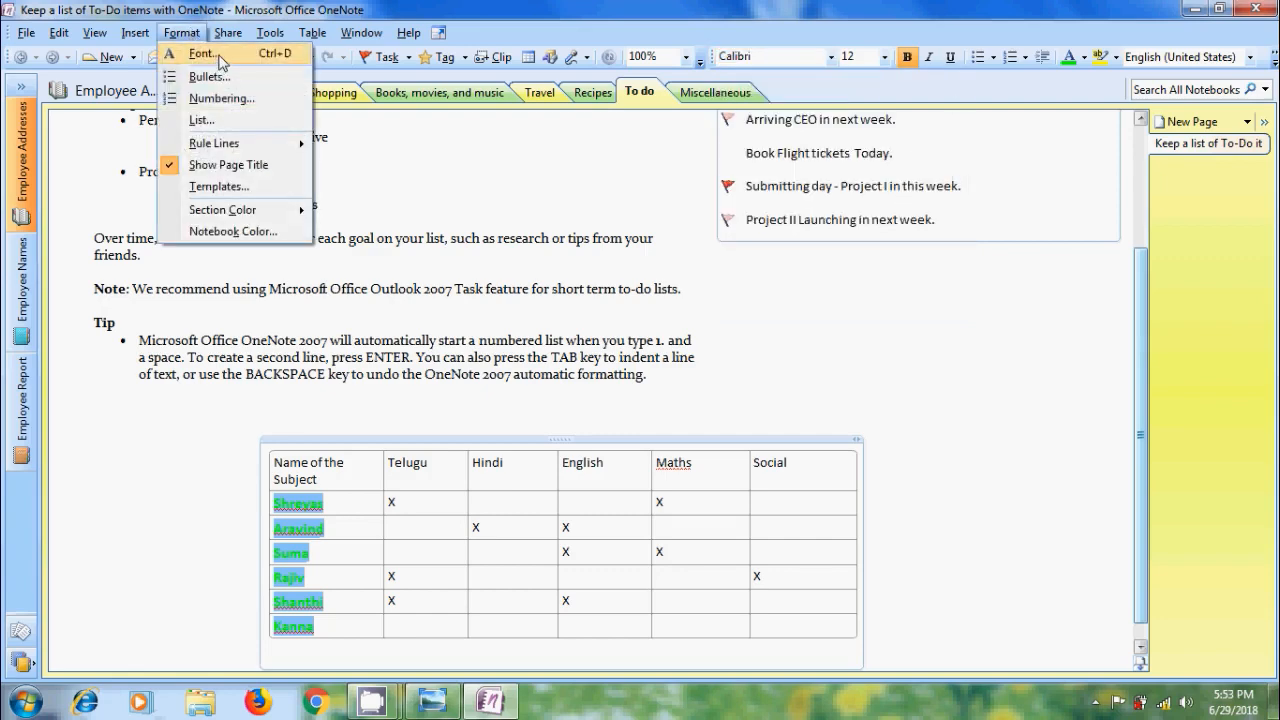
pyautogui.click(222, 63)
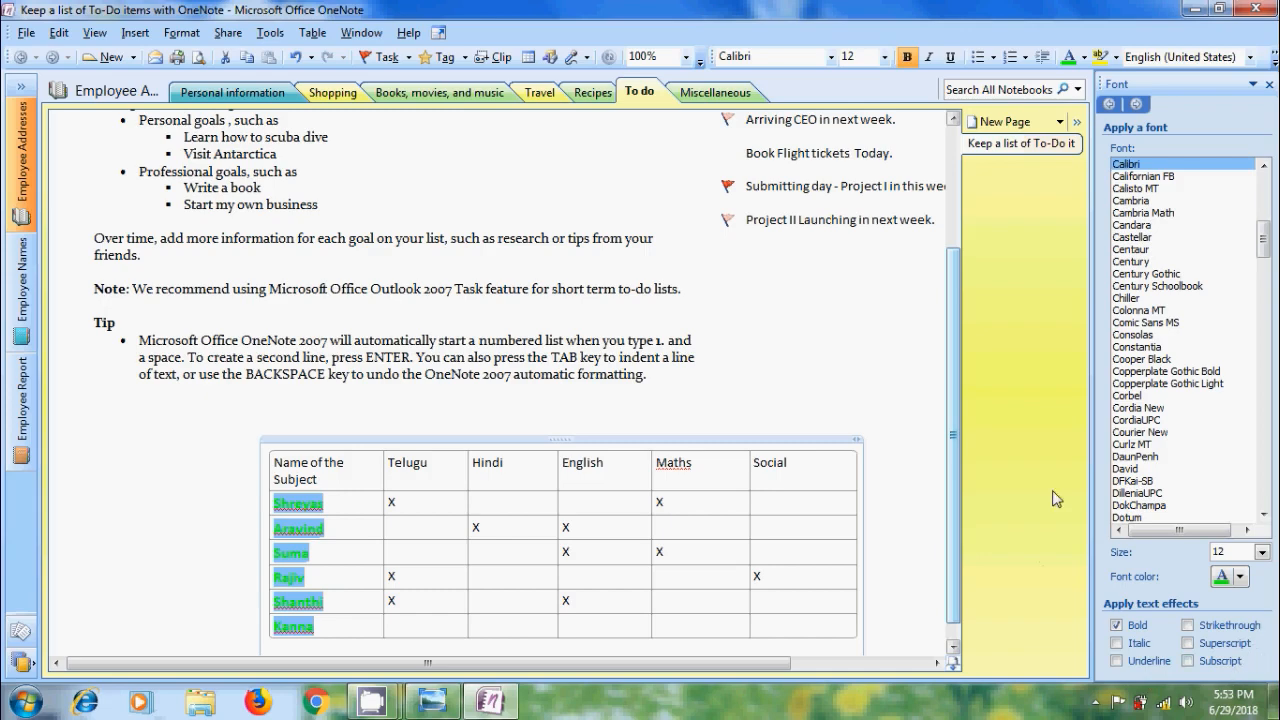
pyautogui.click(1270, 84)
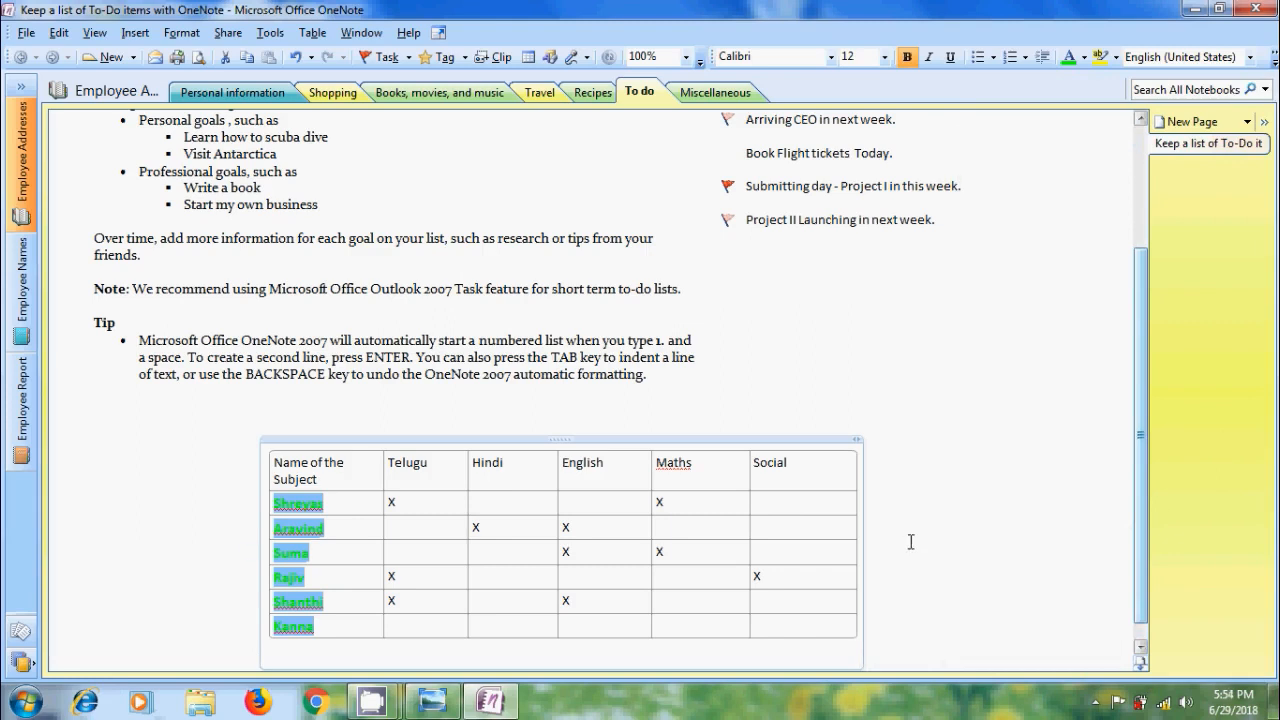
# Select the table's entire header row and center its text
pyautogui.click(444, 506)
pyautogui.click(415, 527)
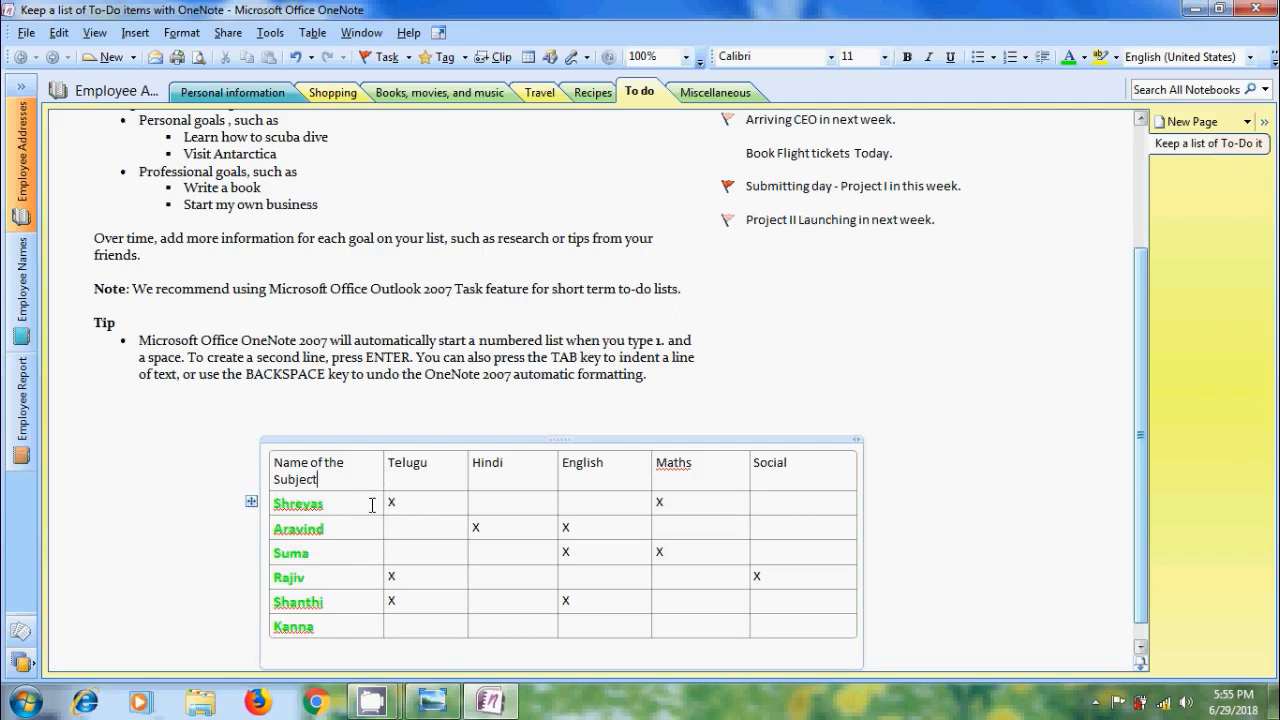
pyautogui.click(312, 33)
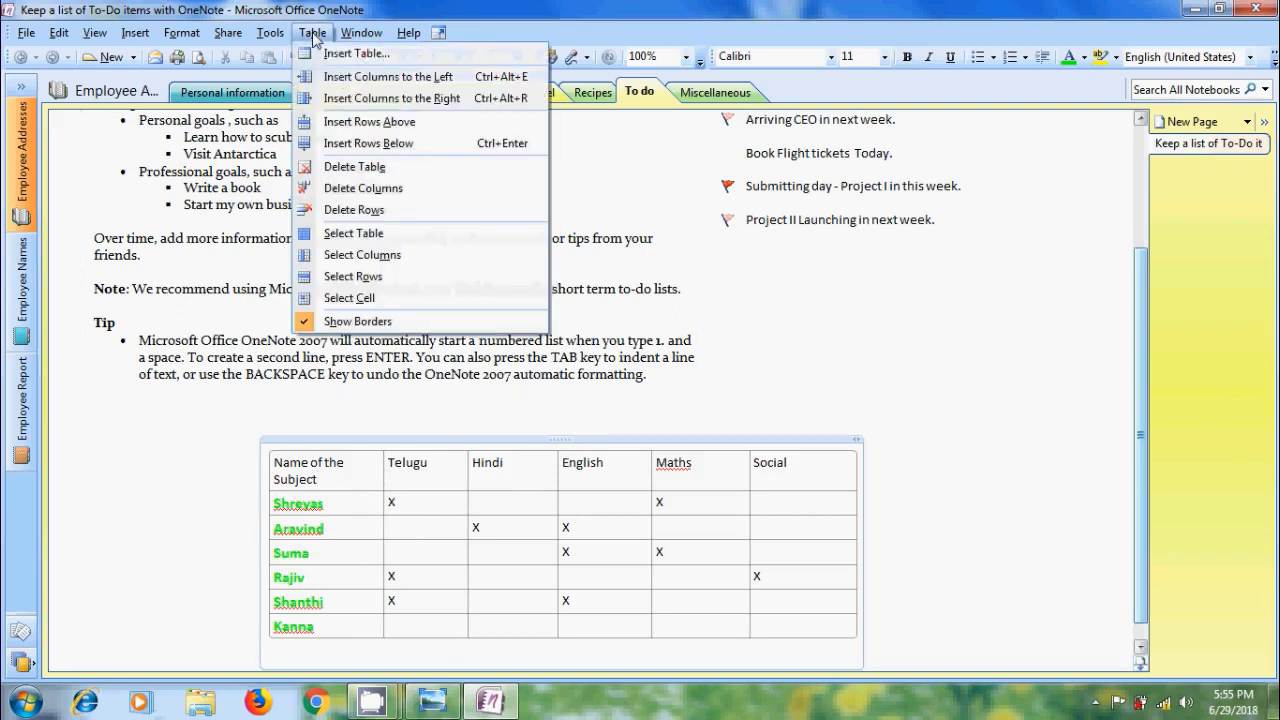
pyautogui.click(365, 277)
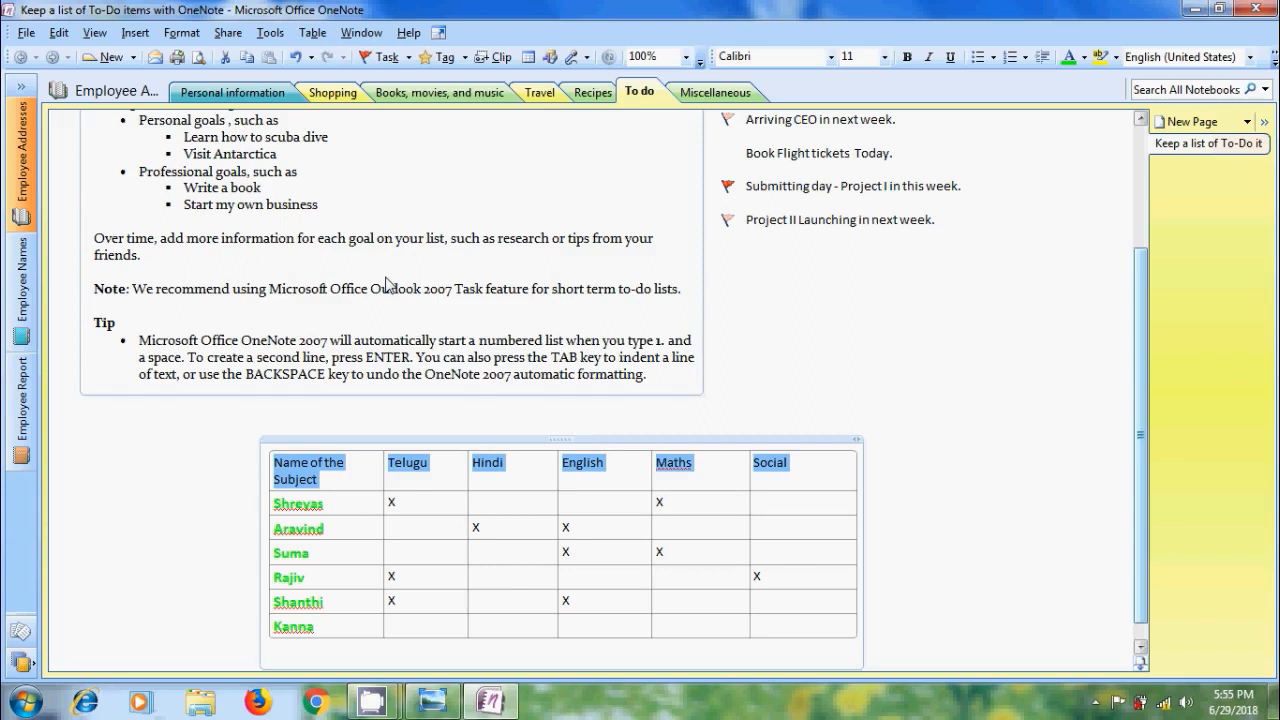
pyautogui.hotkey('ctrl', 'e')
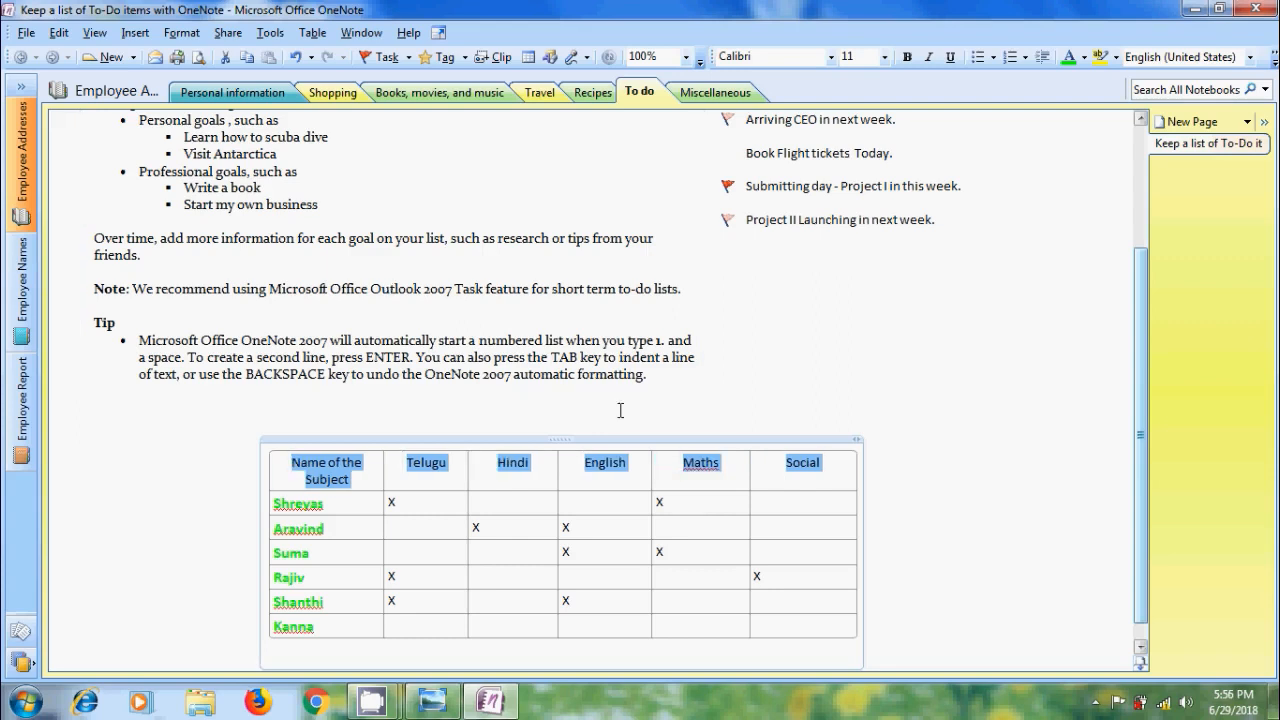
# Format the selected header row in red, bold, 14-point text
pyautogui.click(1085, 57)
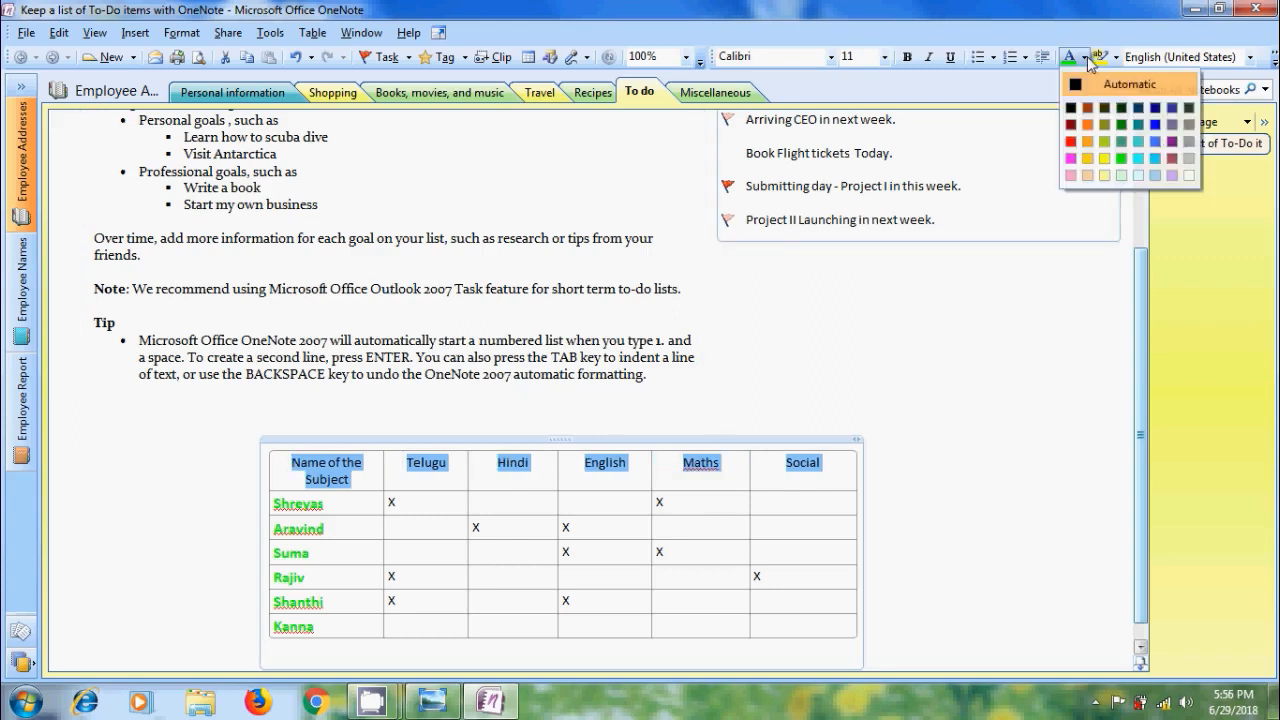
pyautogui.click(1070, 142)
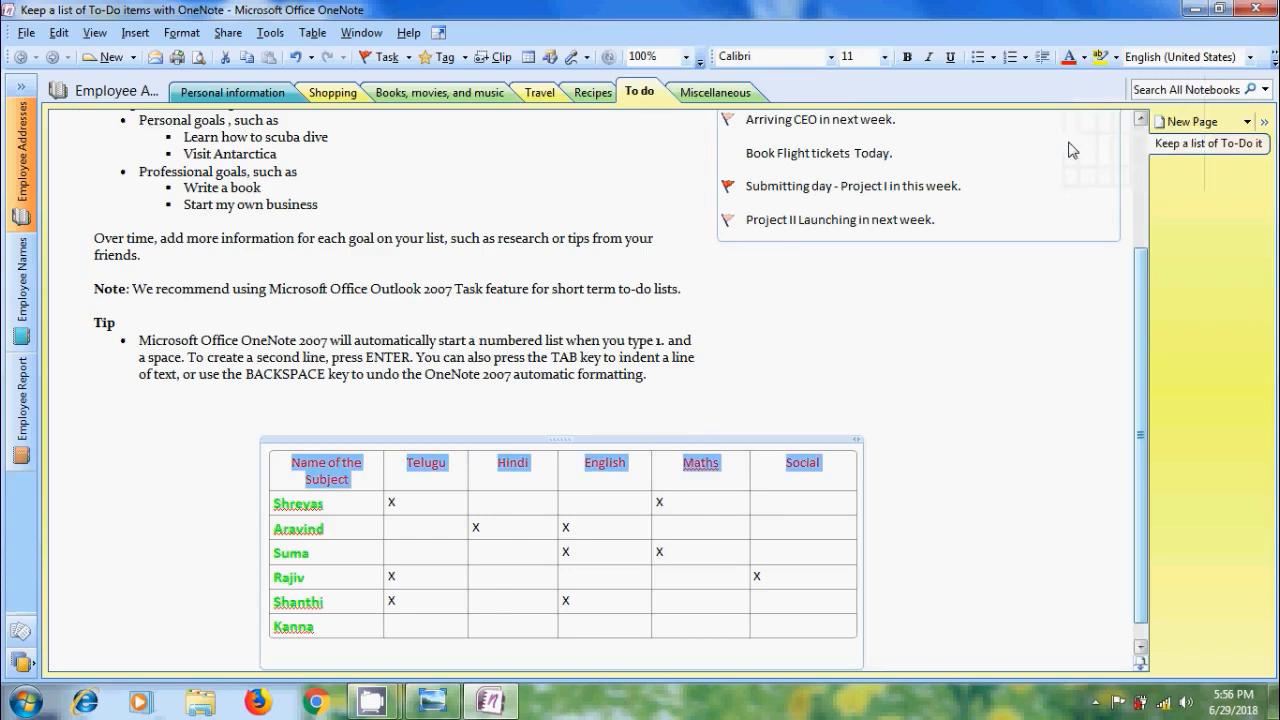
pyautogui.click(908, 58)
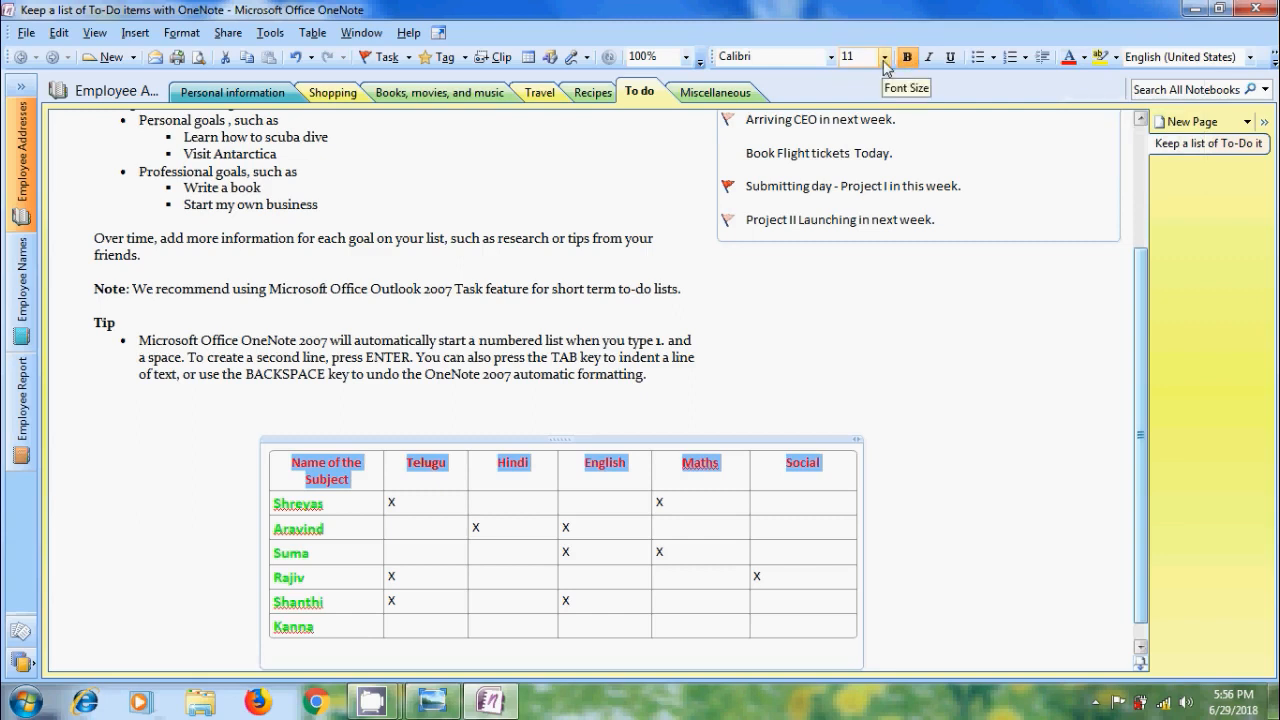
pyautogui.click(884, 58)
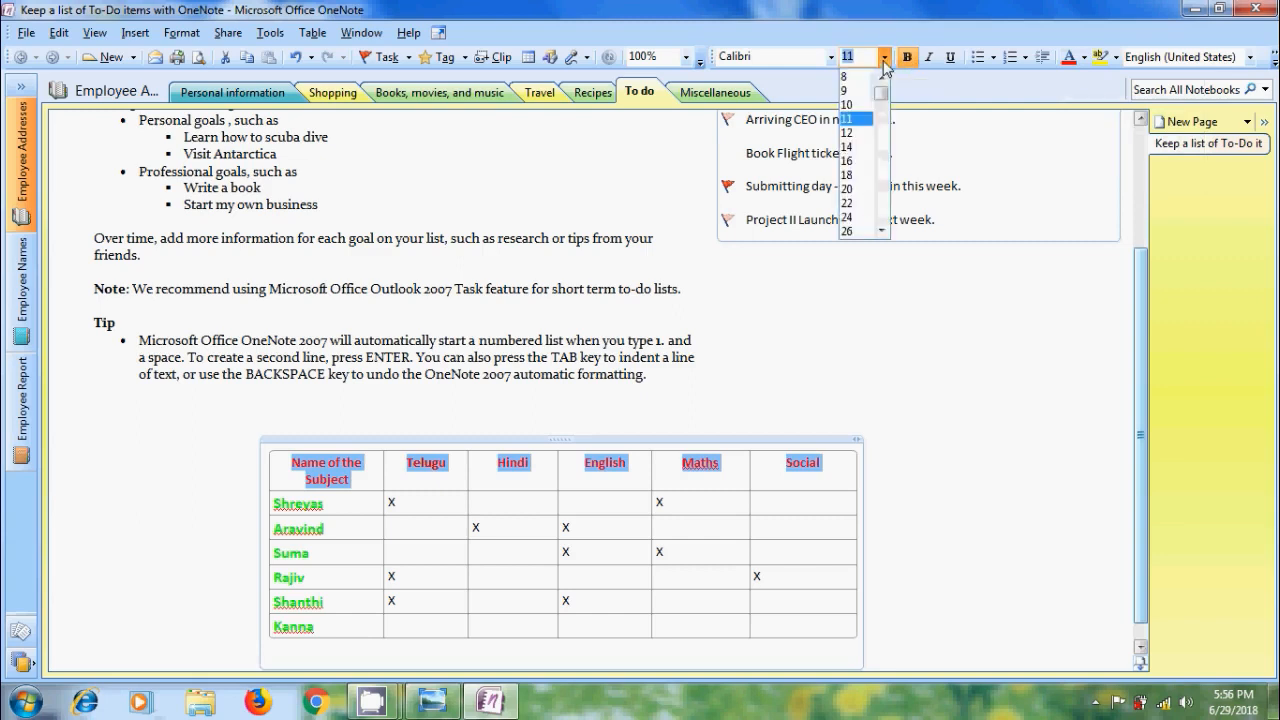
pyautogui.click(847, 146)
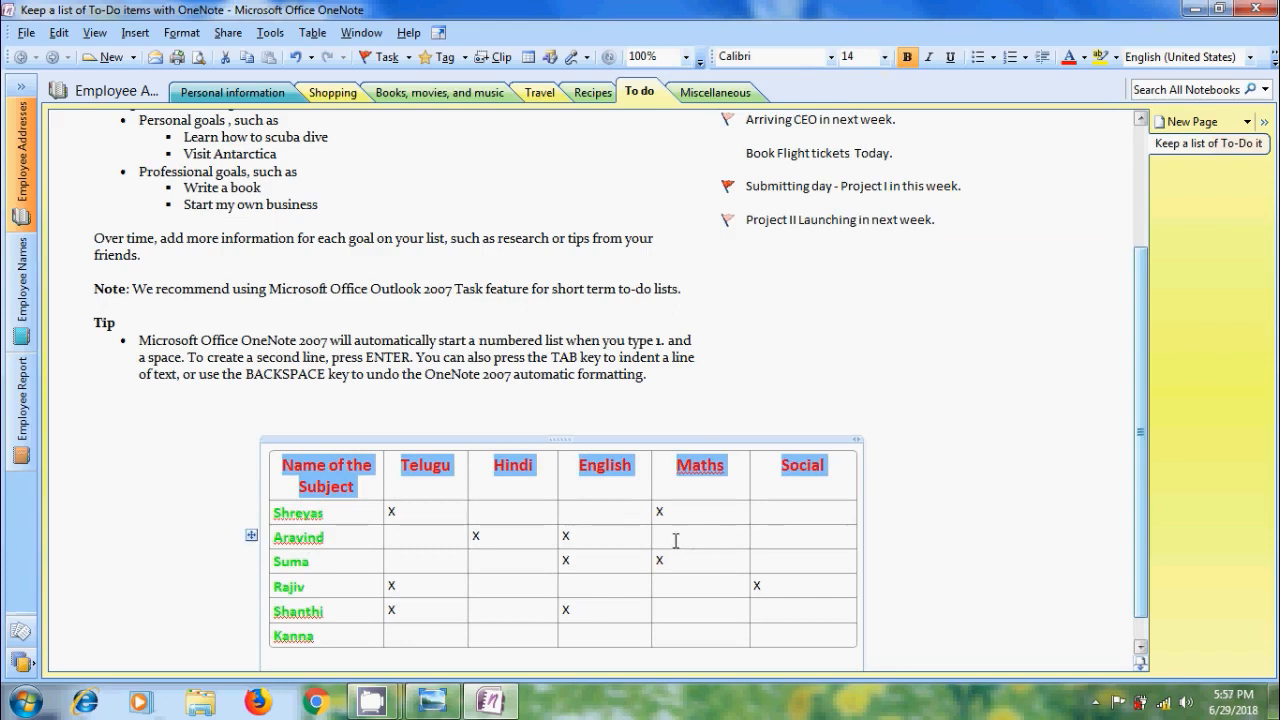
# Widen the Name of the Subject, Telugu, Hindi, English and Maths columns, fitting the first heading on one line
pyautogui.moveTo(383, 481); pyautogui.dragTo(437, 490)
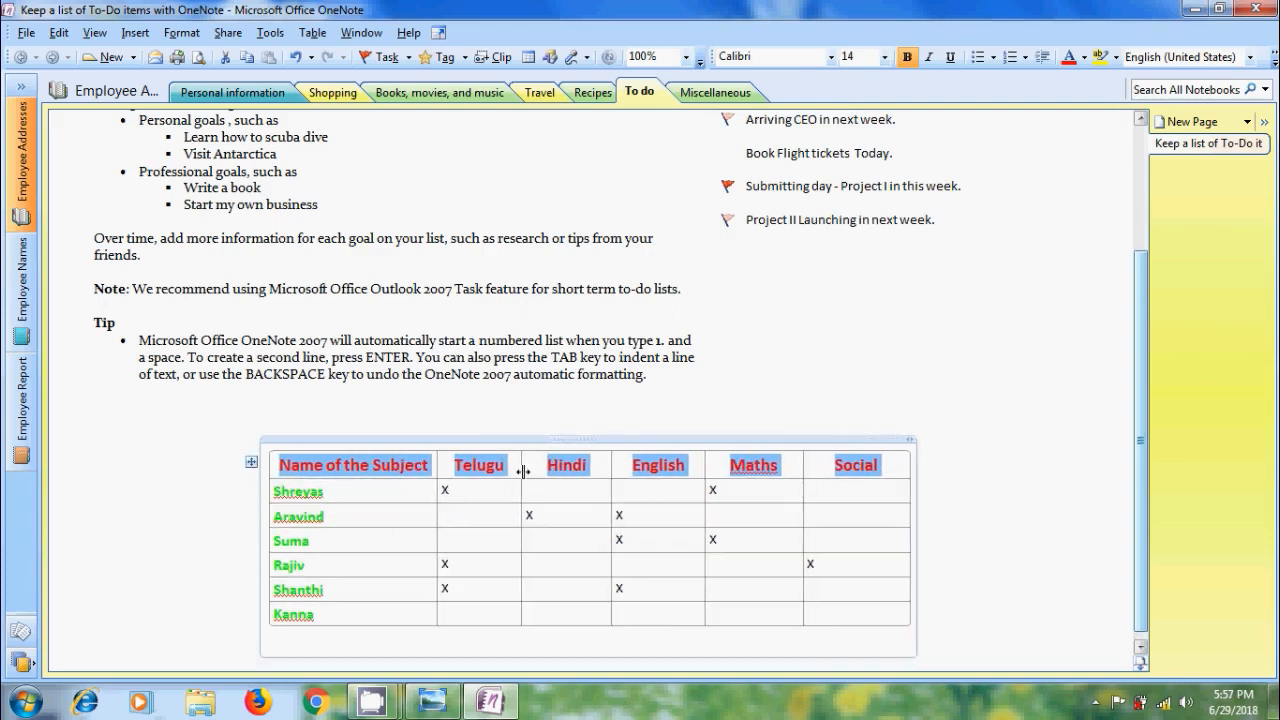
pyautogui.moveTo(522, 471); pyautogui.dragTo(556, 481)
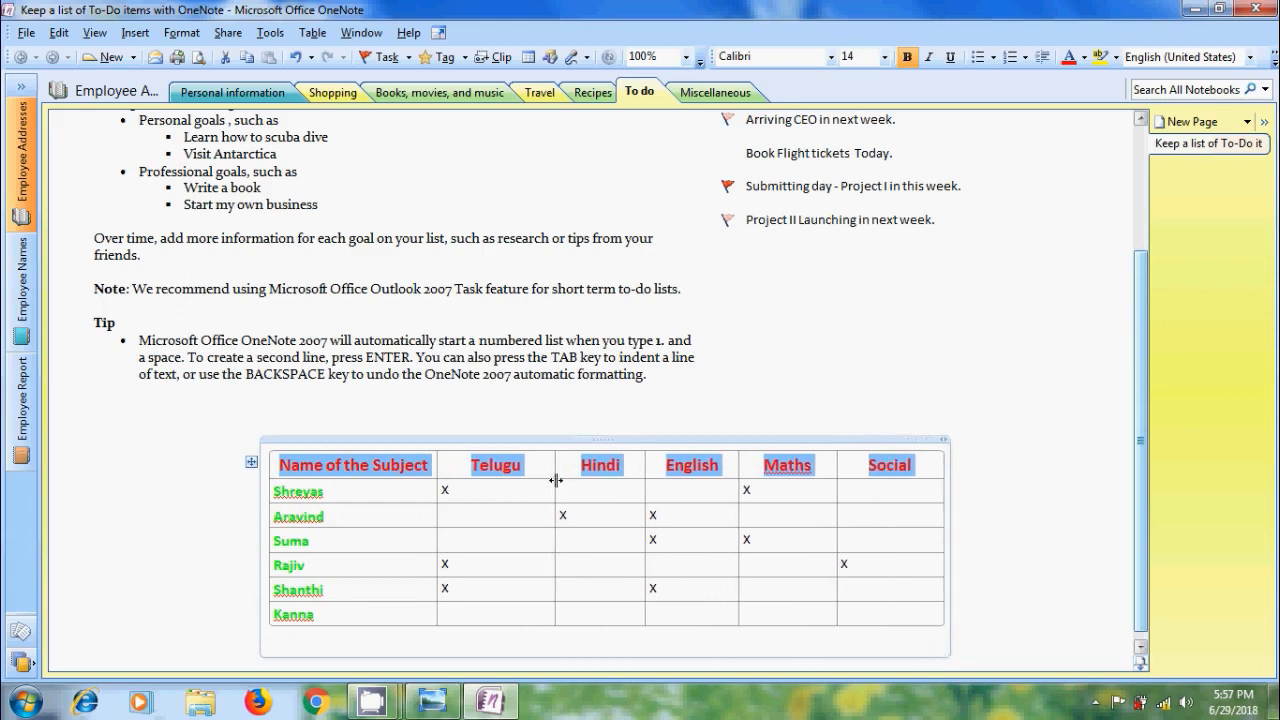
pyautogui.click(640, 465)
pyautogui.moveTo(645, 465); pyautogui.dragTo(674, 460)
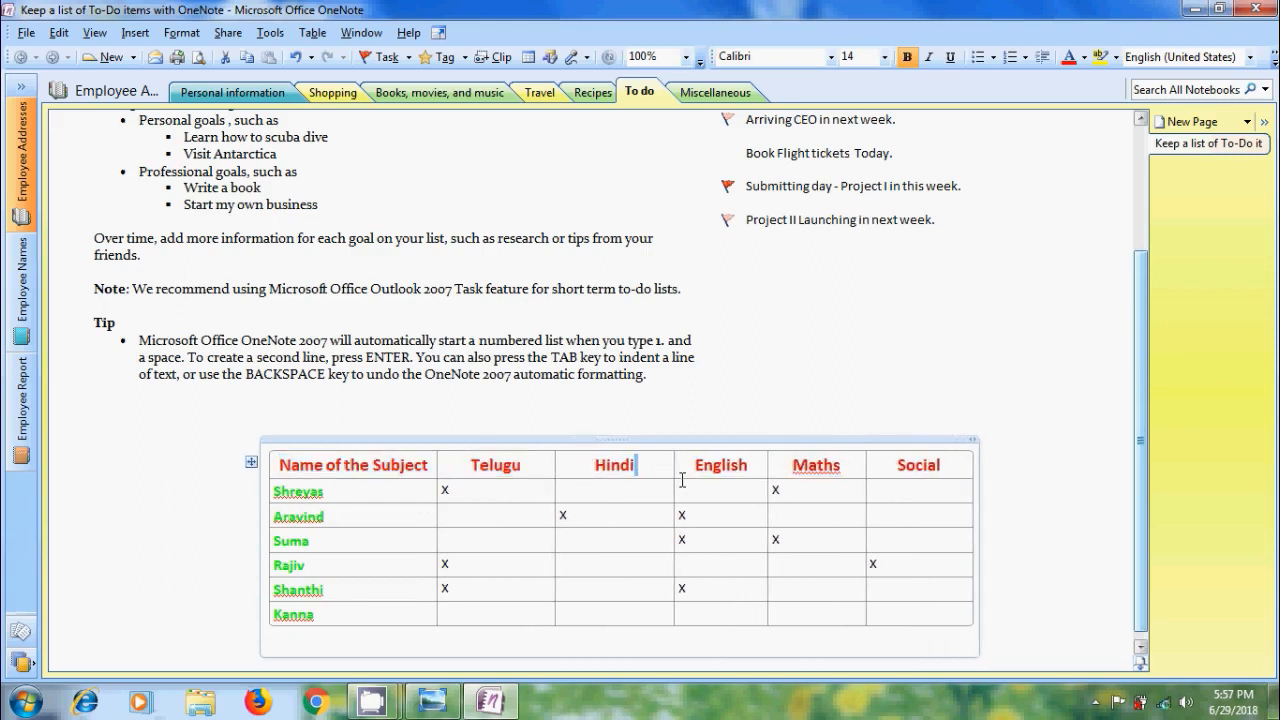
pyautogui.moveTo(768, 467); pyautogui.dragTo(785, 468)
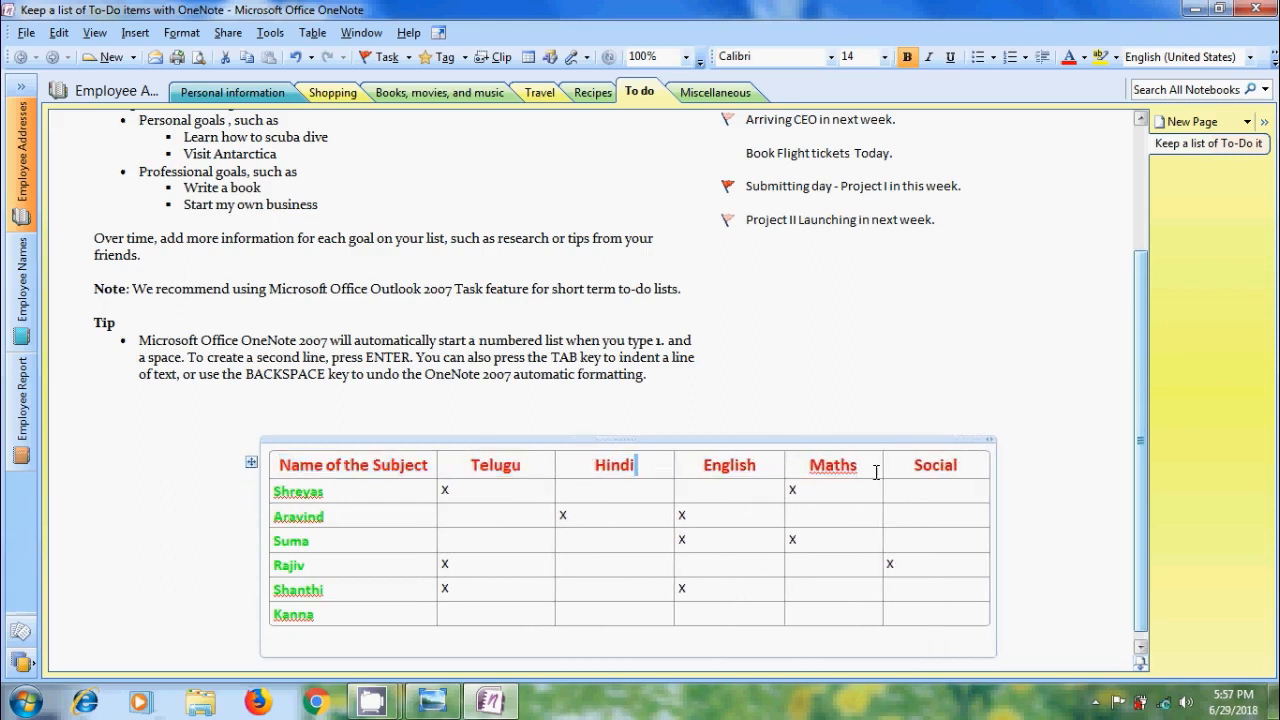
pyautogui.moveTo(884, 470); pyautogui.dragTo(908, 473)
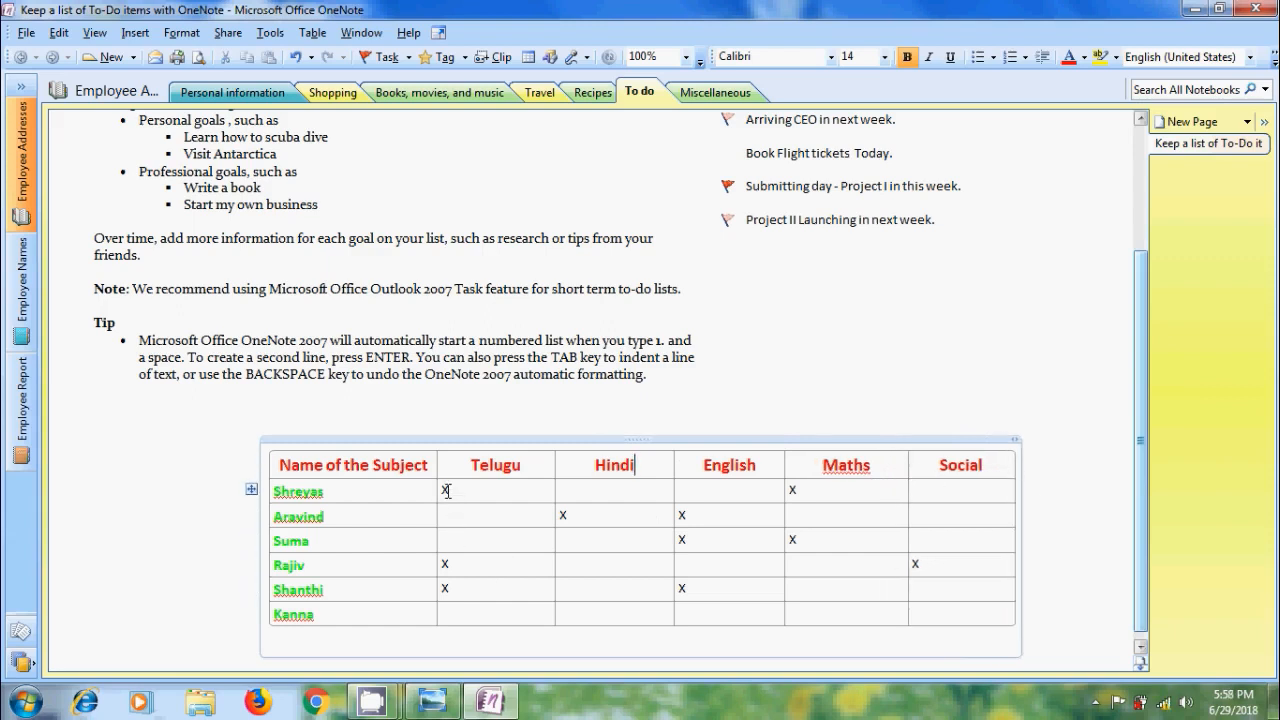
# Select every X mark in the table's name rows together as one multiple selection
pyautogui.moveTo(447, 490); pyautogui.dragTo(440, 490)
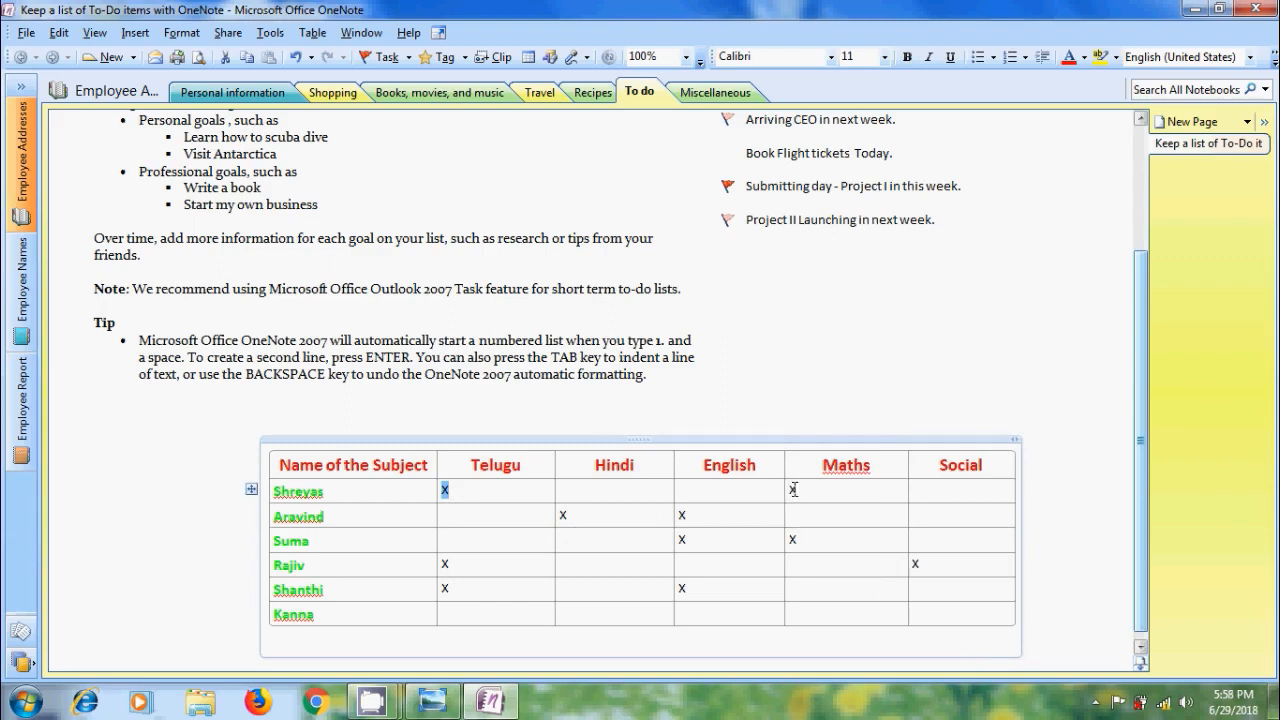
pyautogui.moveTo(787, 489); pyautogui.dragTo(797, 489)
pyautogui.moveTo(559, 514); pyautogui.dragTo(567, 514)
pyautogui.moveTo(679, 514); pyautogui.dragTo(688, 514)
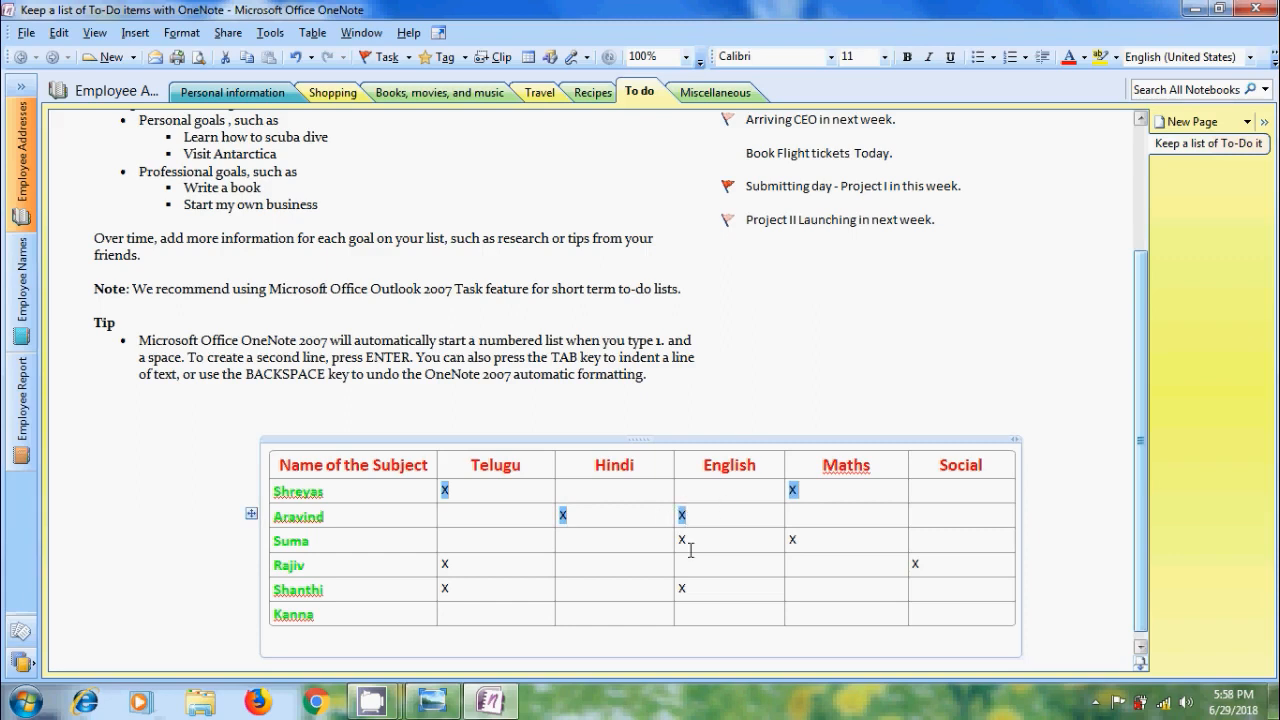
pyautogui.moveTo(787, 539); pyautogui.dragTo(798, 539)
pyautogui.moveTo(910, 563); pyautogui.dragTo(920, 563)
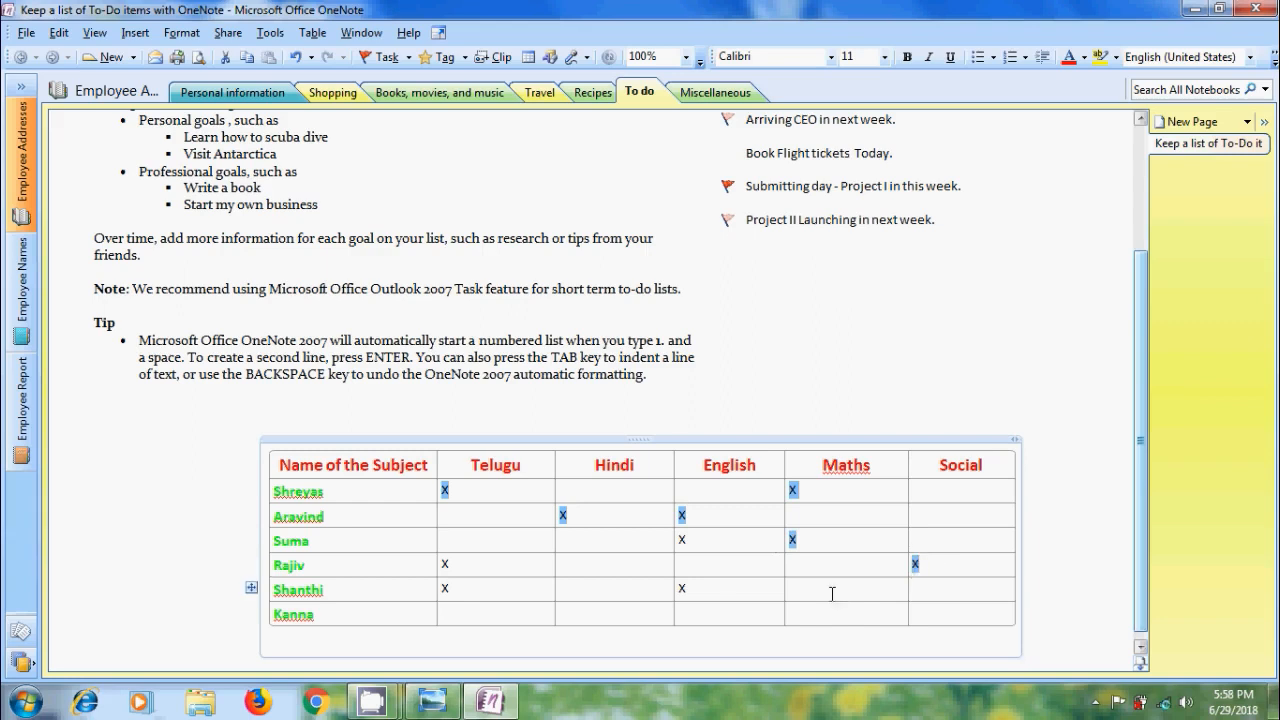
pyautogui.moveTo(690, 539); pyautogui.dragTo(677, 539)
pyautogui.moveTo(683, 587); pyautogui.dragTo(688, 588)
pyautogui.moveTo(447, 590); pyautogui.dragTo(441, 589)
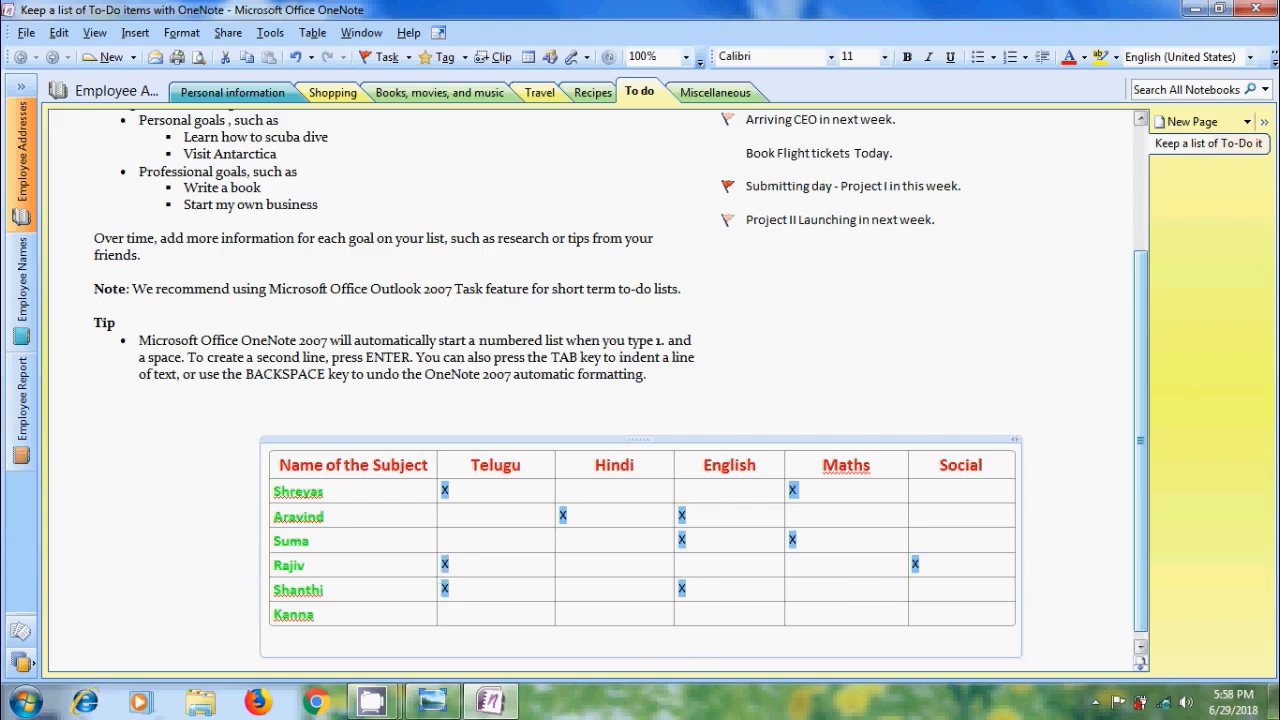
# Format the selected X marks in blue, bold, 12-point text and center them in their cells
pyautogui.click(1085, 58)
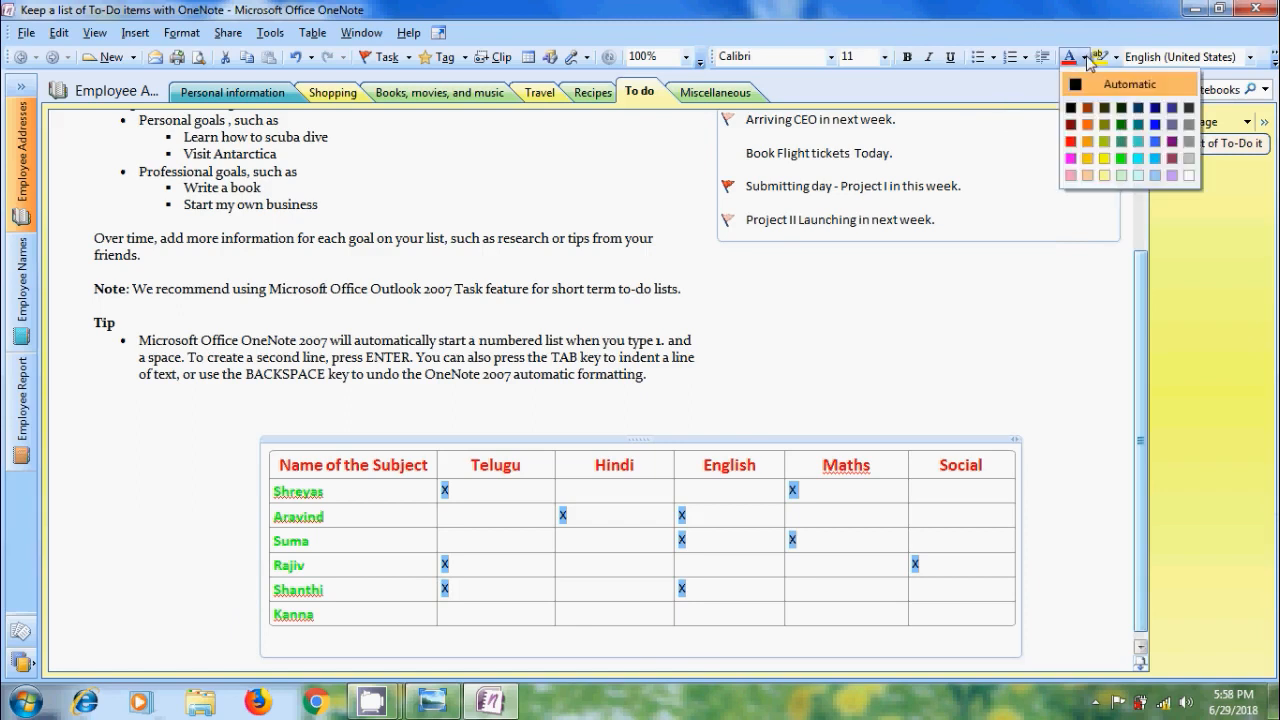
pyautogui.click(1157, 124)
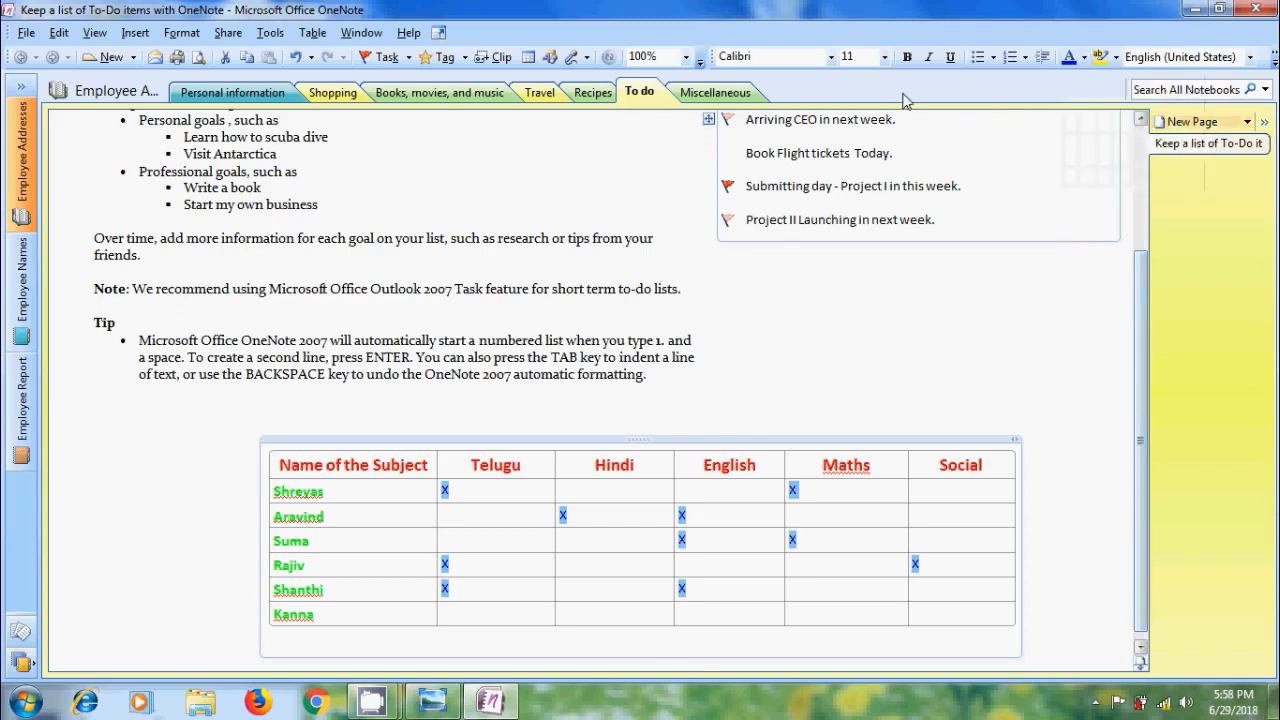
pyautogui.click(907, 57)
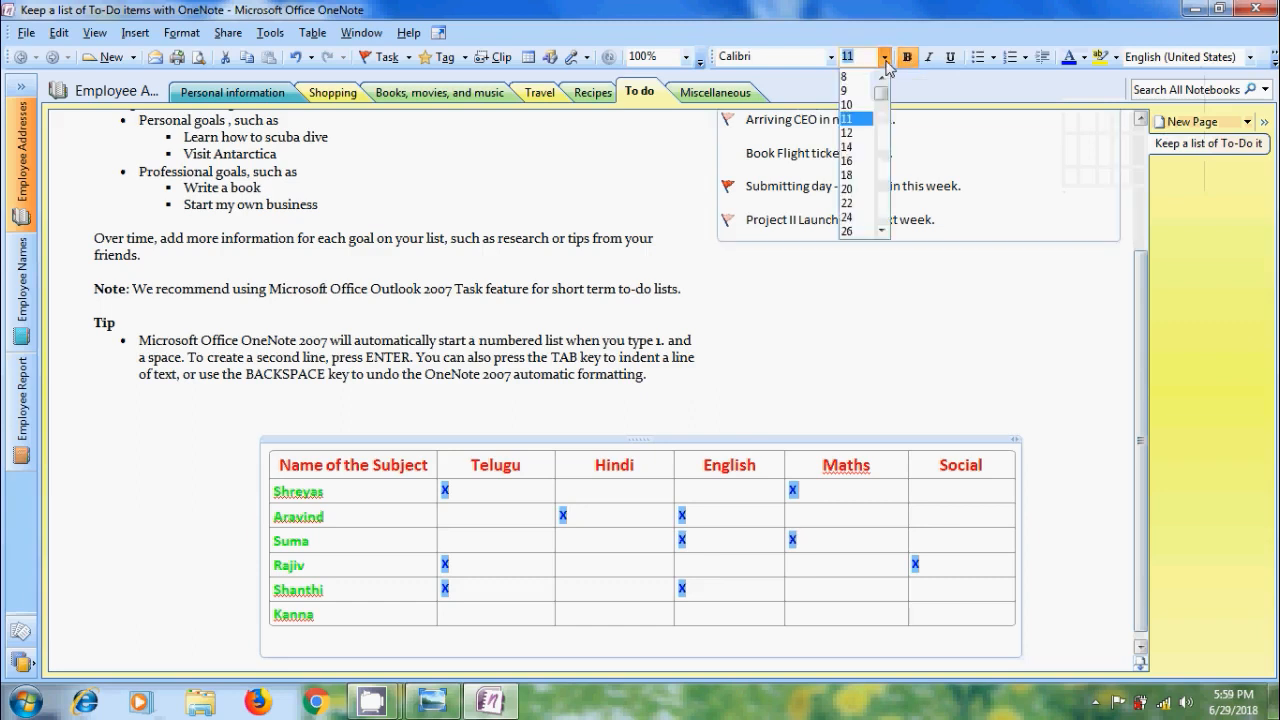
pyautogui.click(848, 132)
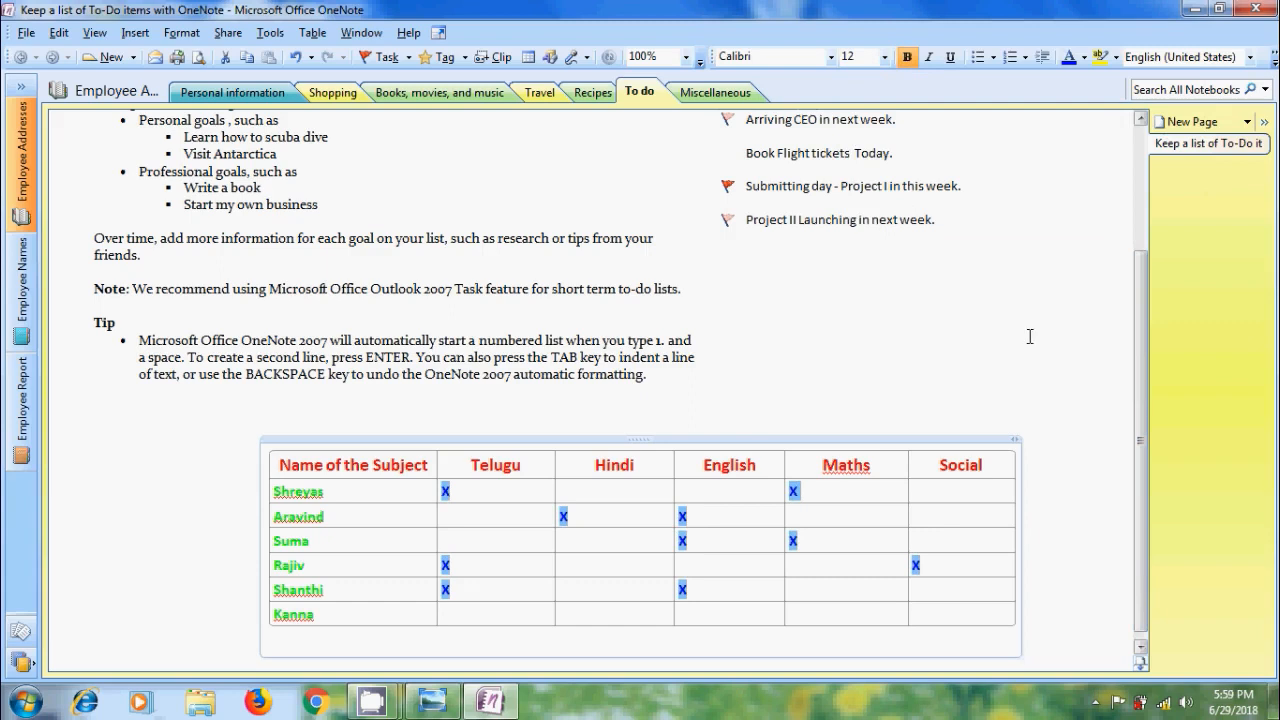
pyautogui.hotkey('ctrl', 'e')
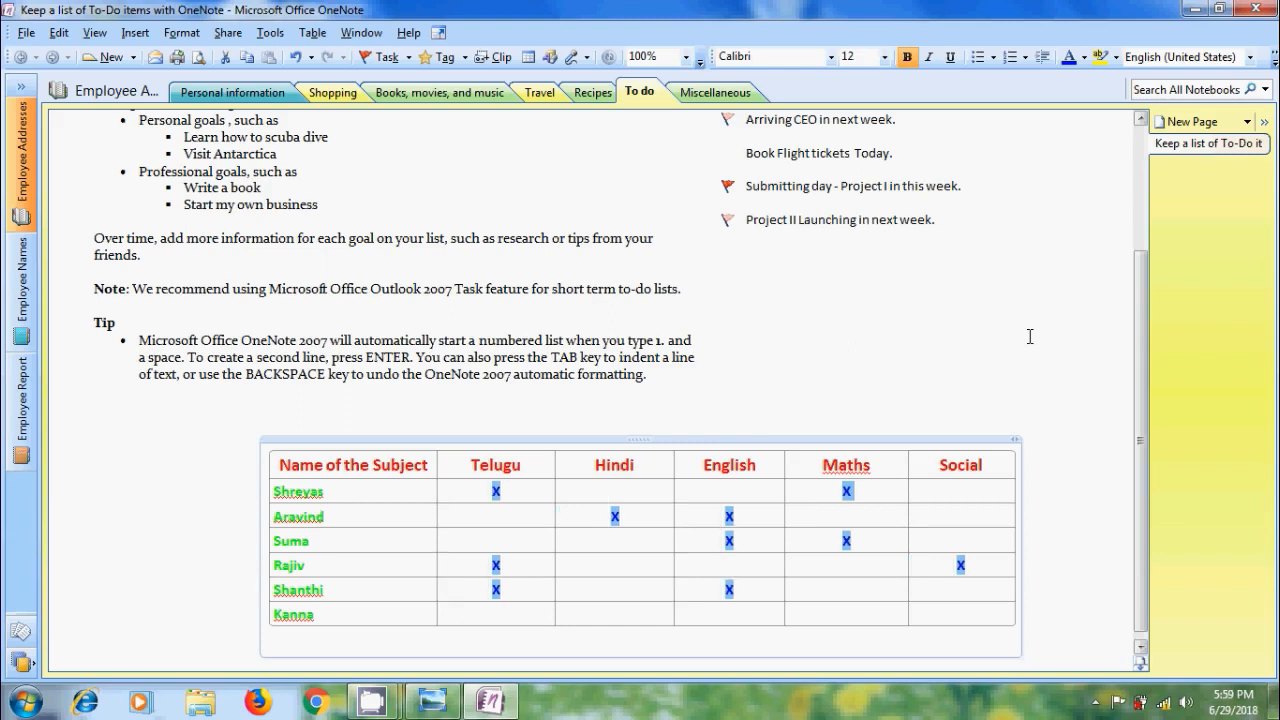
# Hide the table's borders and view the table without gridlines
pyautogui.click(560, 490)
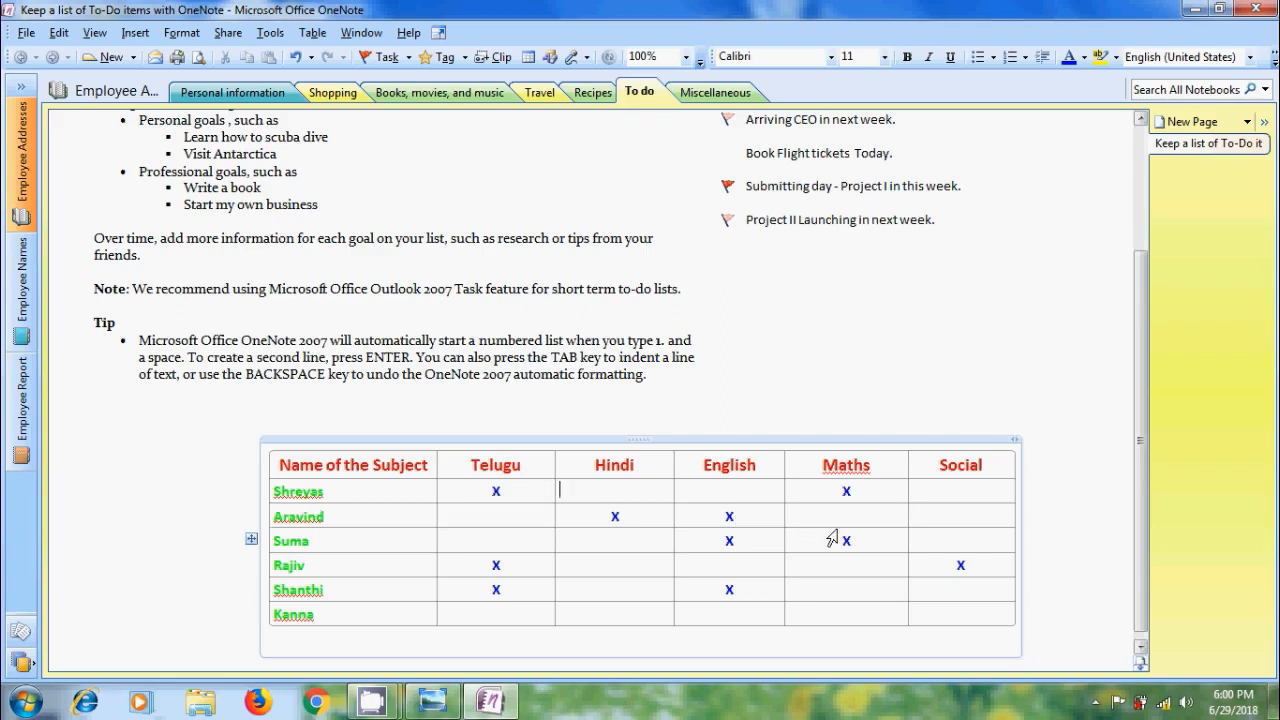
pyautogui.click(312, 32)
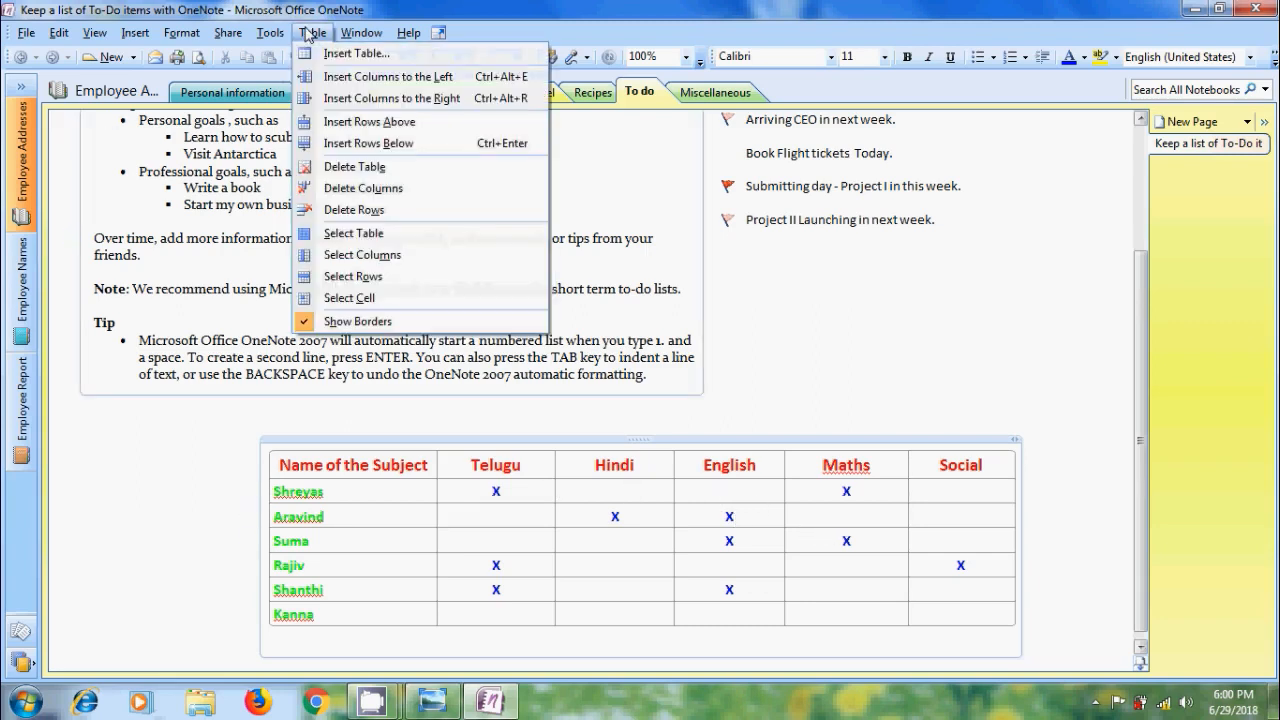
pyautogui.click(423, 320)
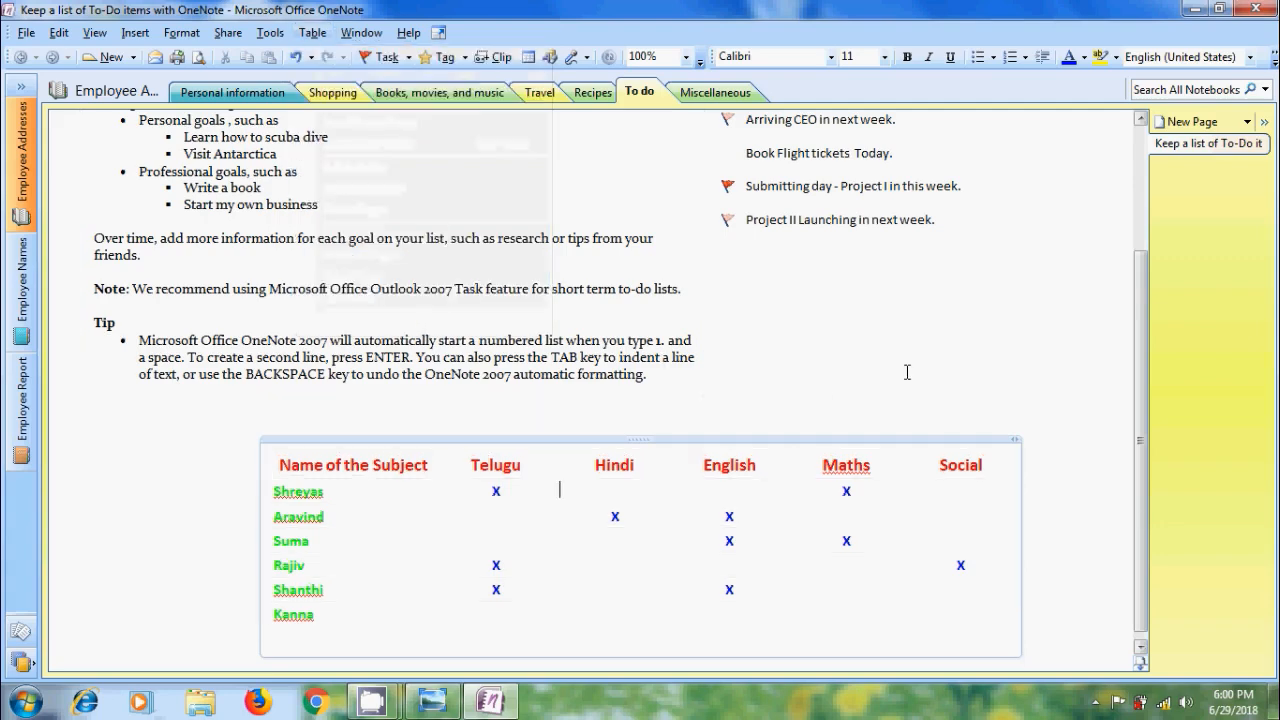
pyautogui.click(1025, 353)
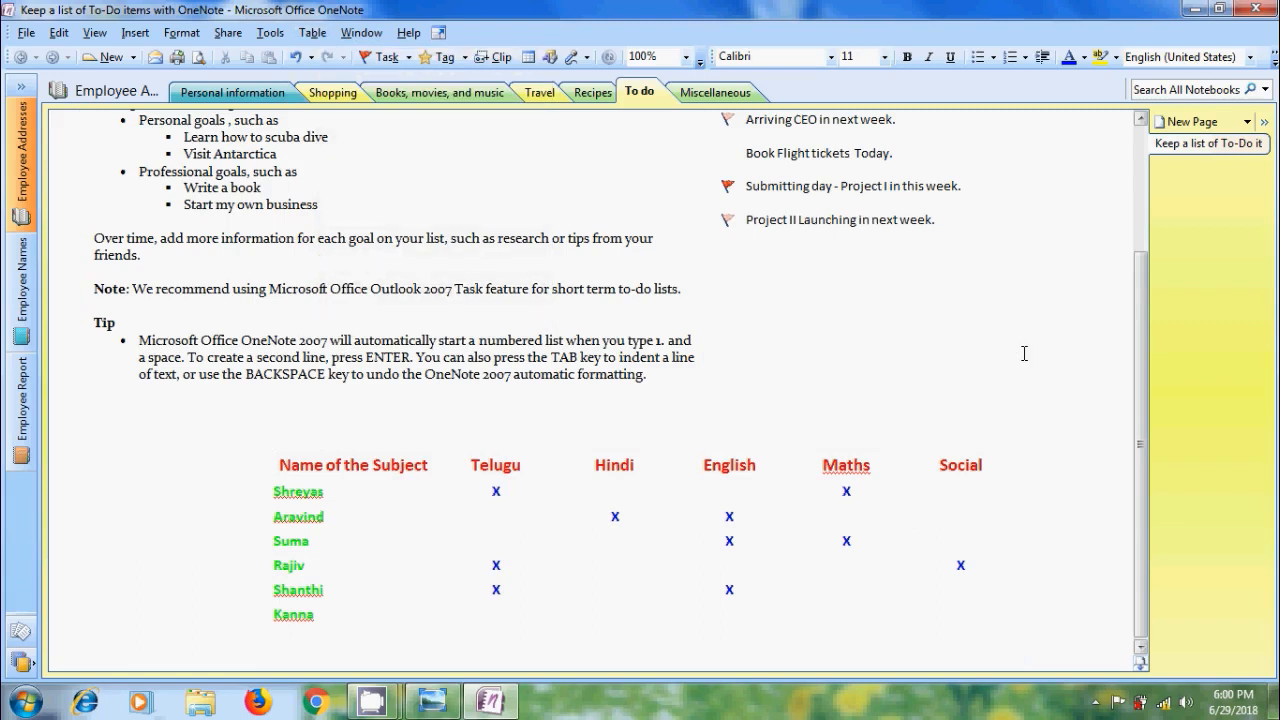
pyautogui.click(1038, 389)
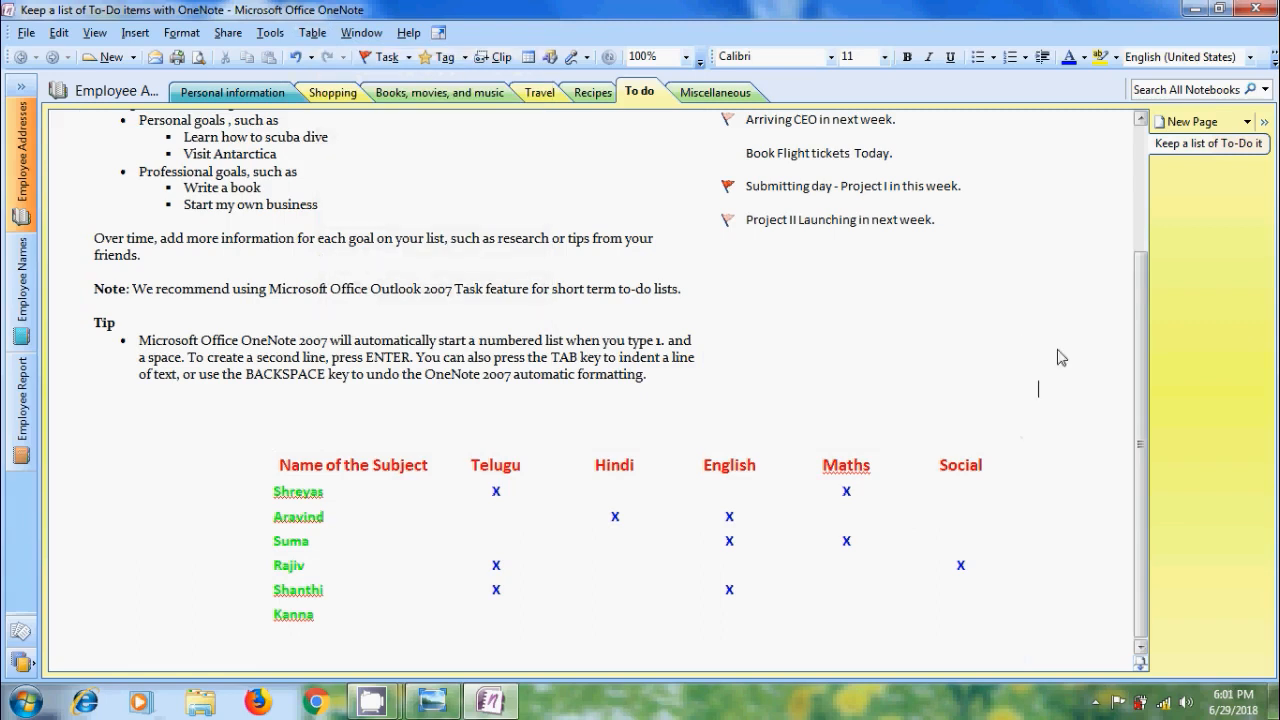
# Turn the table's borders back on
pyautogui.click(621, 516)
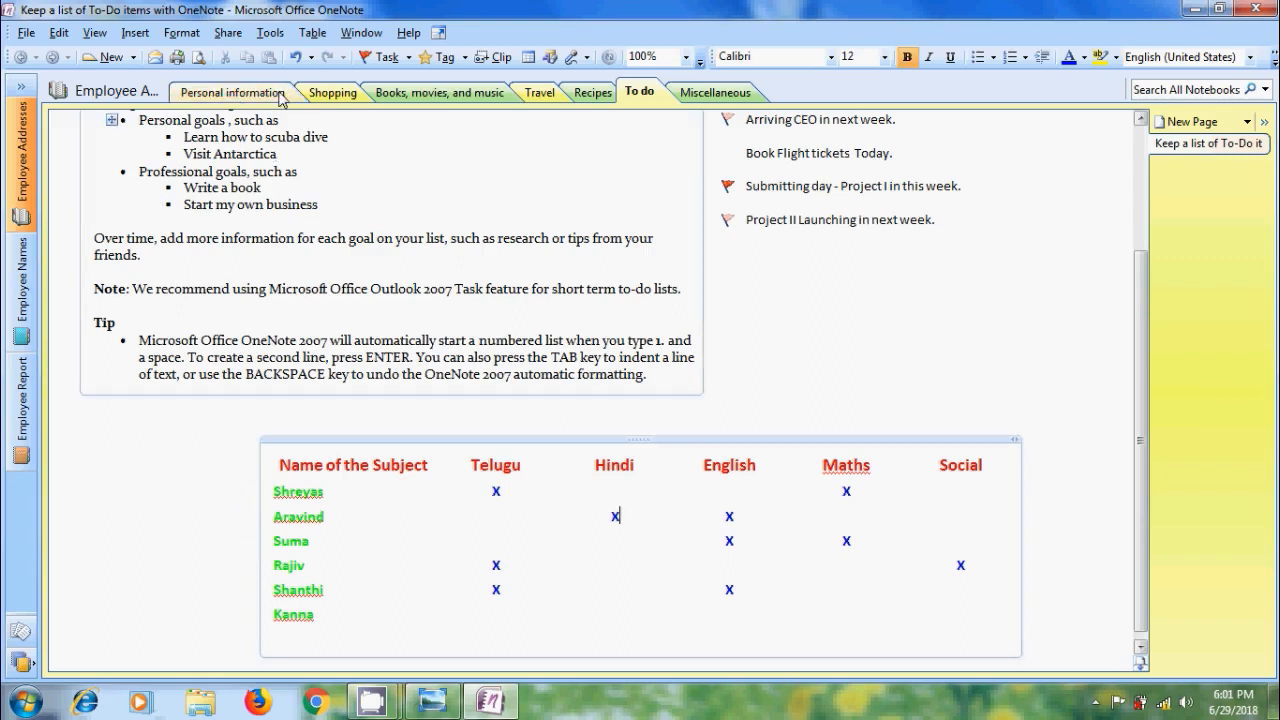
pyautogui.click(316, 34)
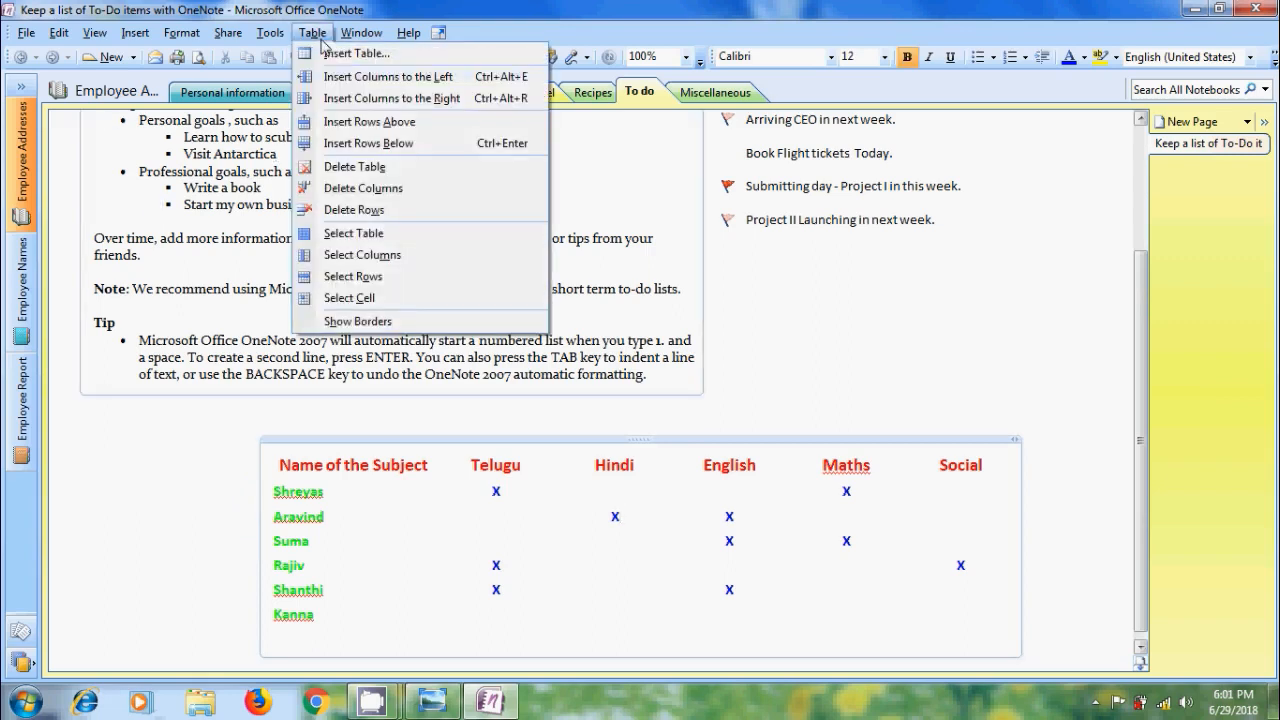
pyautogui.click(396, 324)
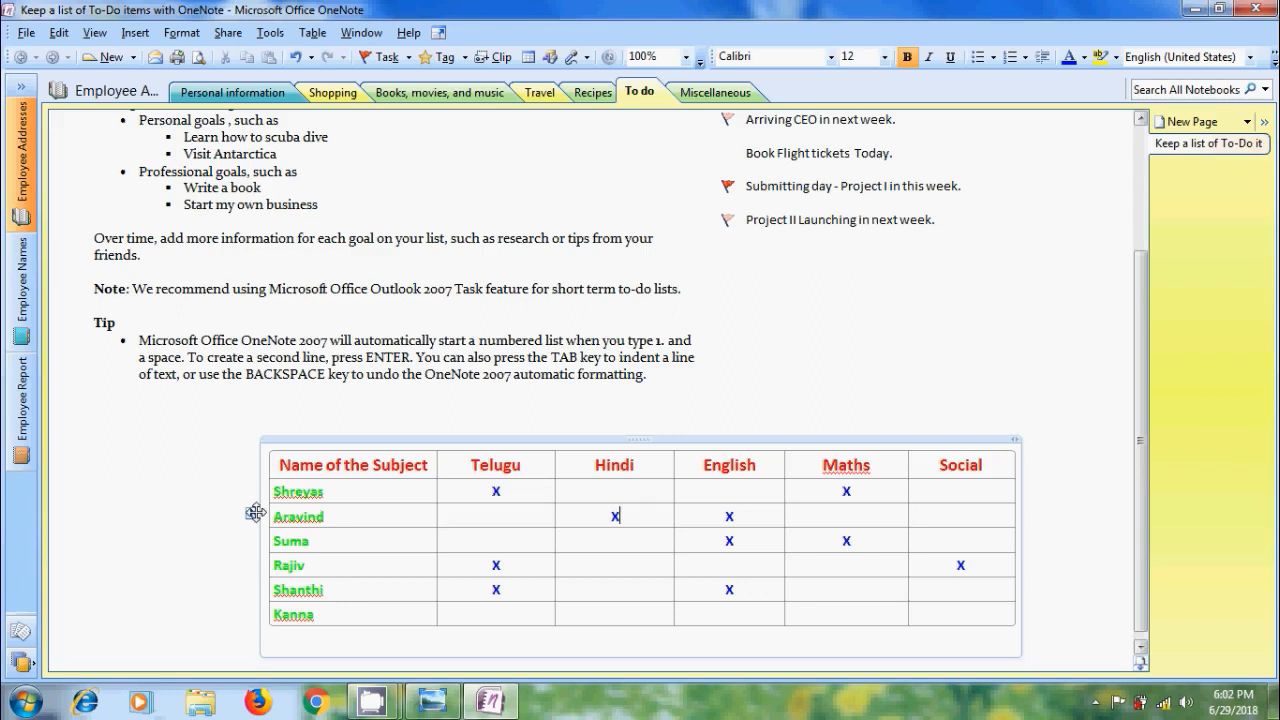
# Reorder the name rows: send the second to the end, the new second to fourth place, and the first to second place
pyautogui.moveTo(256, 512); pyautogui.dragTo(249, 616)
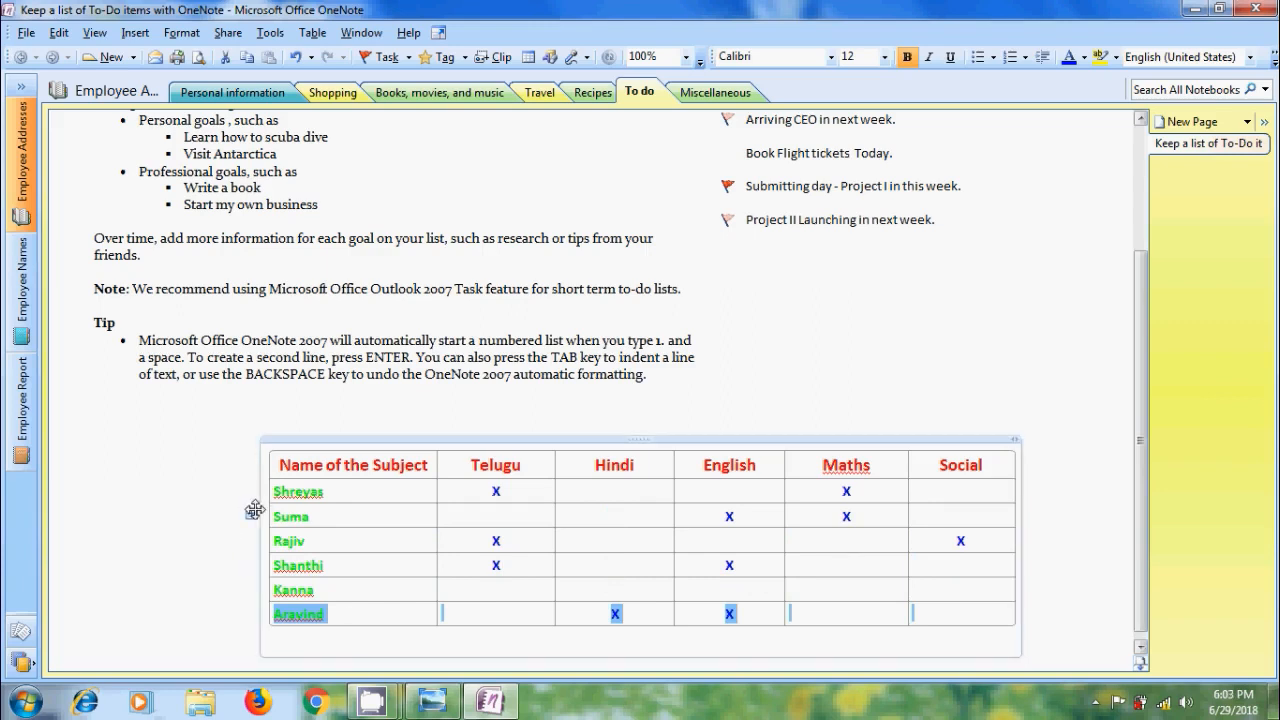
pyautogui.moveTo(255, 510); pyautogui.dragTo(251, 563)
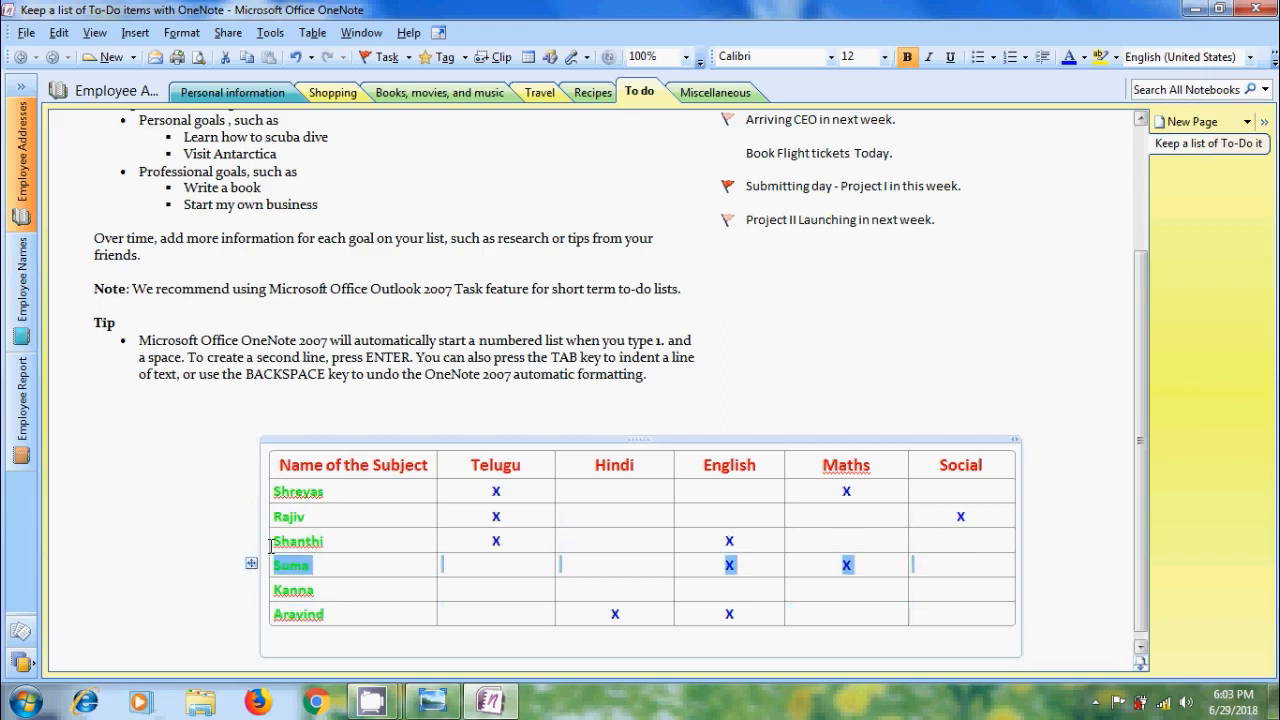
pyautogui.moveTo(251, 489); pyautogui.dragTo(252, 520)
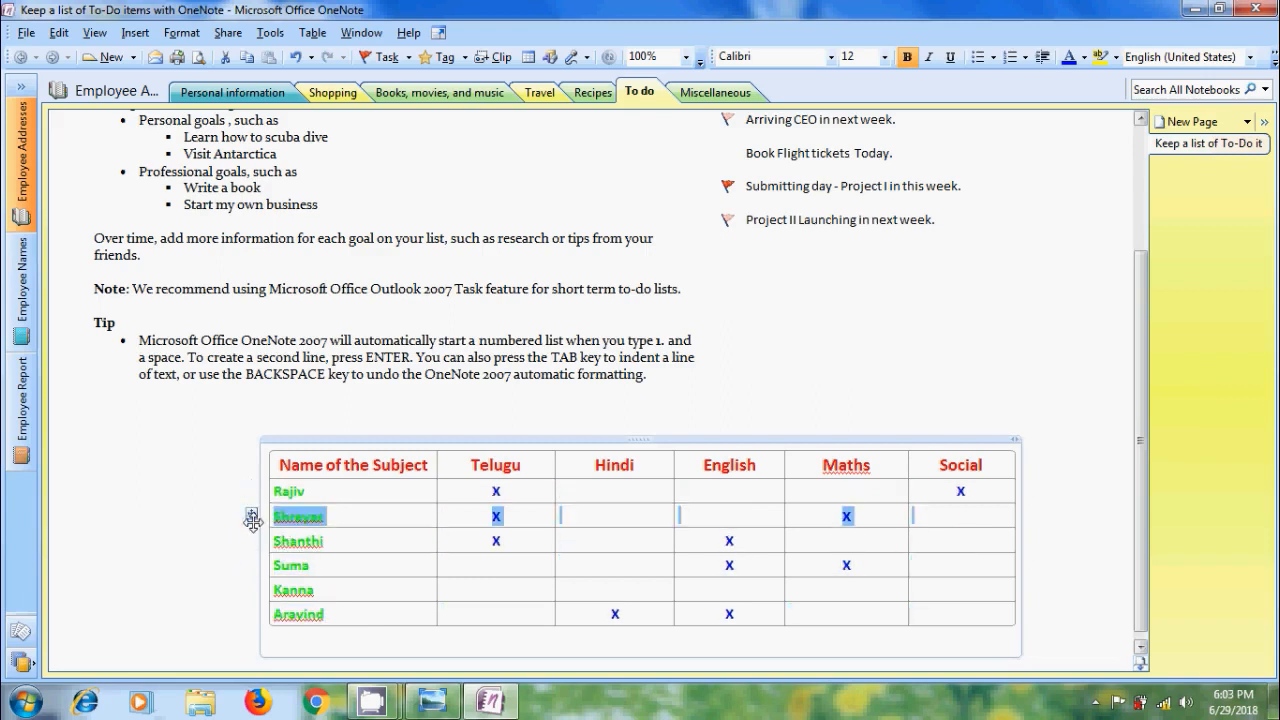
# Move the whole table container up over the Tip text and back down below it
pyautogui.click(566, 515)
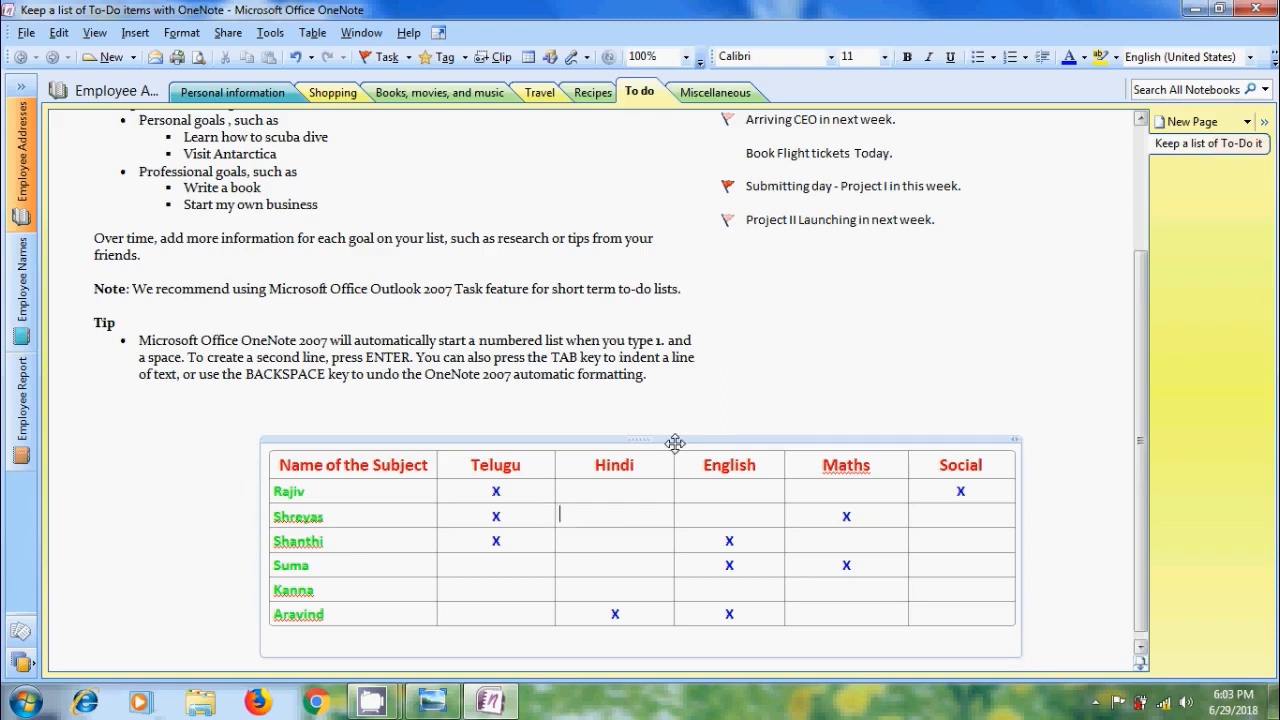
pyautogui.moveTo(675, 442); pyautogui.dragTo(587, 372)
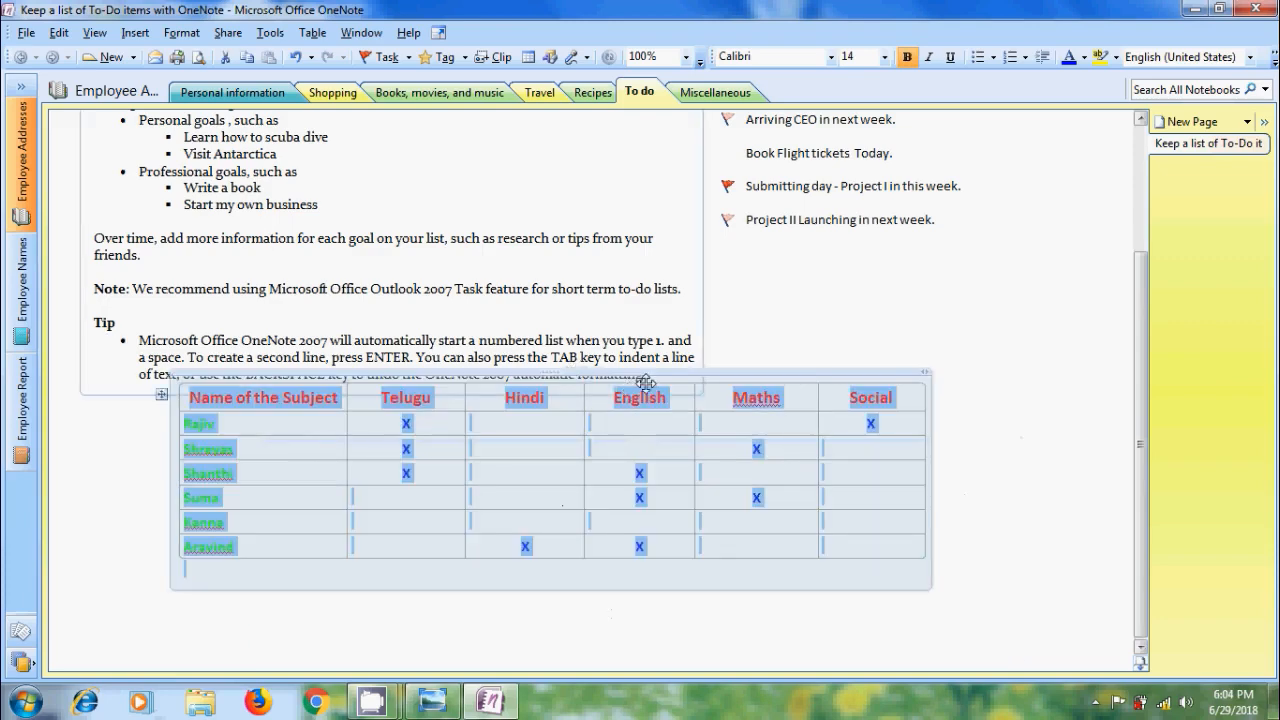
pyautogui.moveTo(728, 360); pyautogui.dragTo(800, 437)
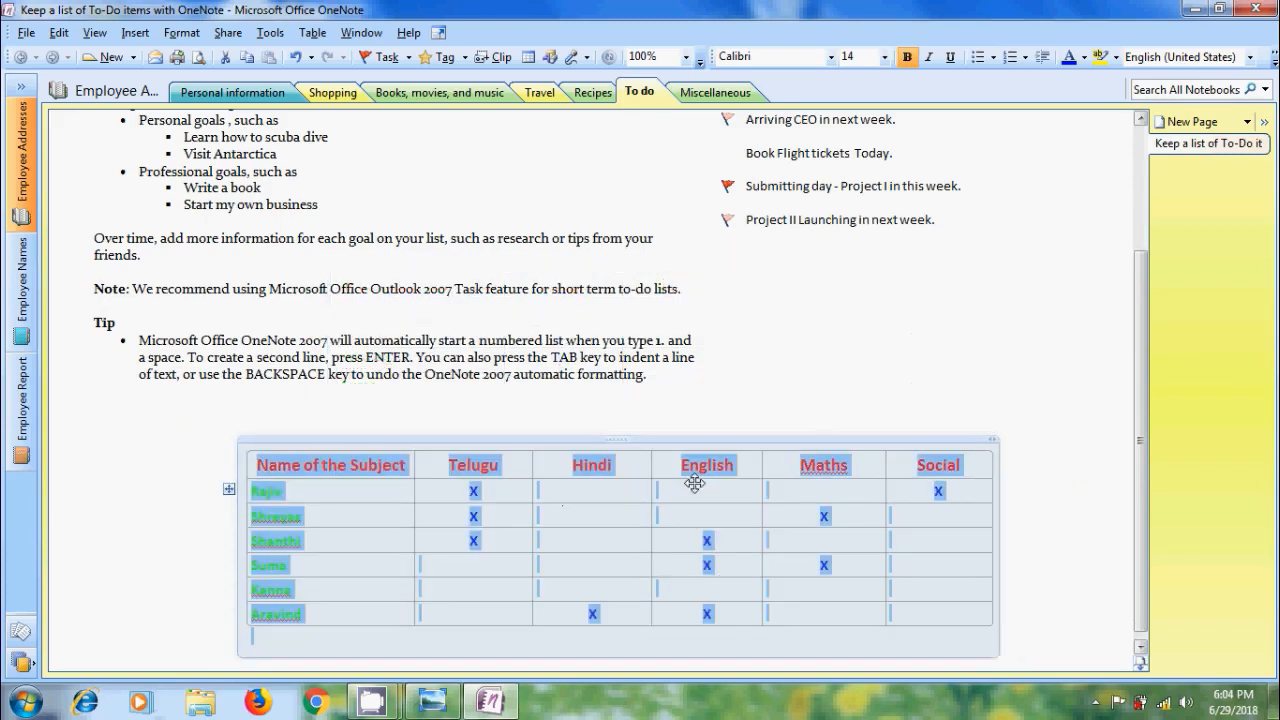
# Use the Move command to shift the table up over the Tip text and back into the blank space beneath it
pyautogui.rightClick(704, 440)
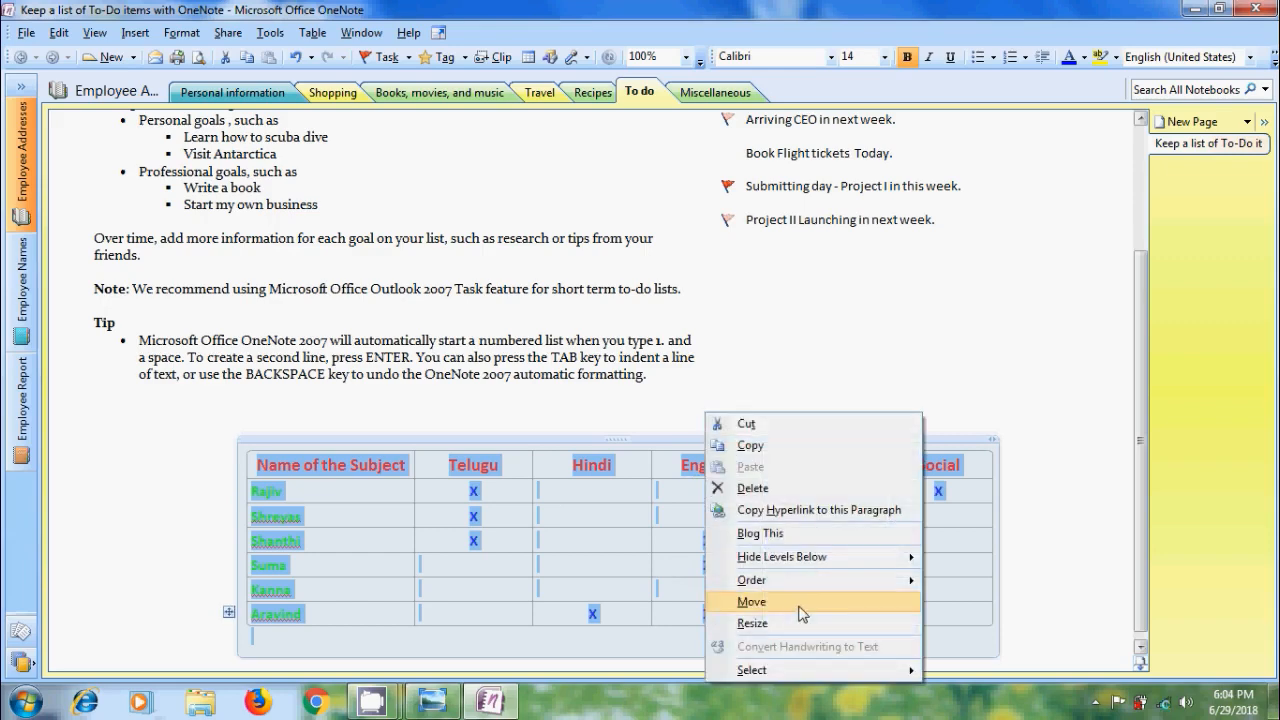
pyautogui.click(623, 551)
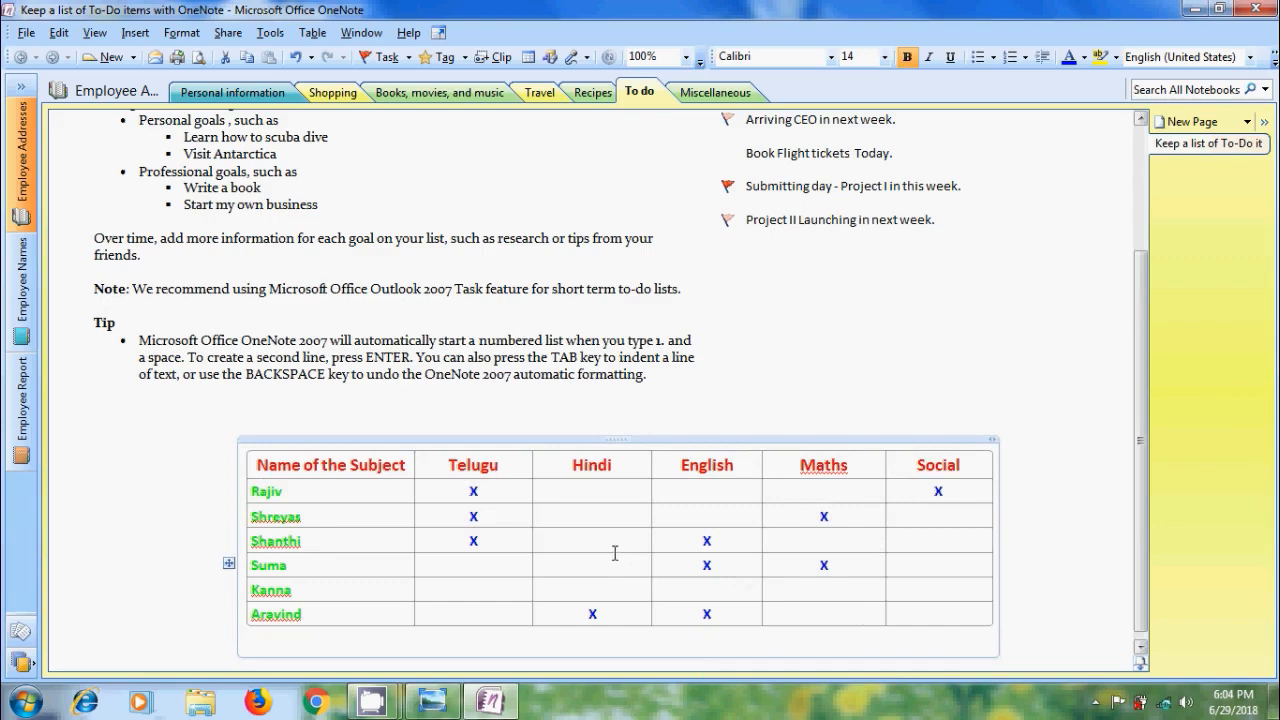
pyautogui.hotkey('ctrl', 'a')
pyautogui.moveTo(606, 553); pyautogui.dragTo(661, 466)
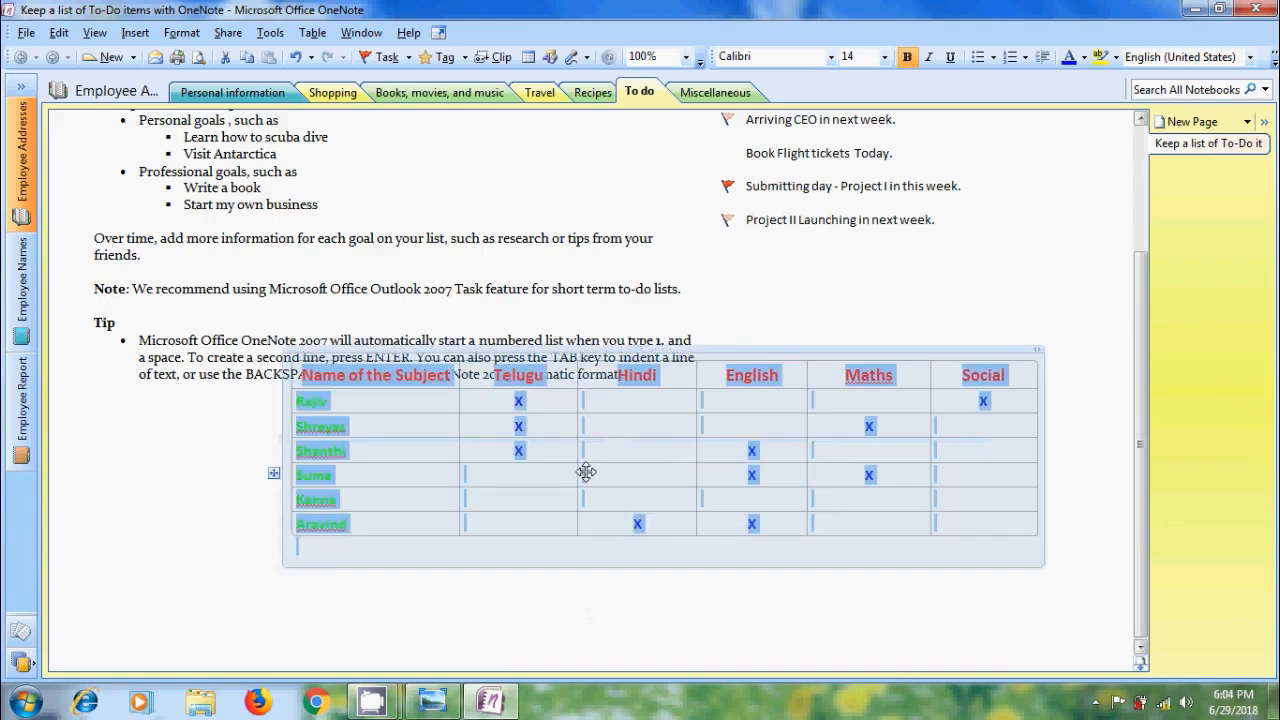
pyautogui.rightClick(652, 424)
pyautogui.click(632, 340)
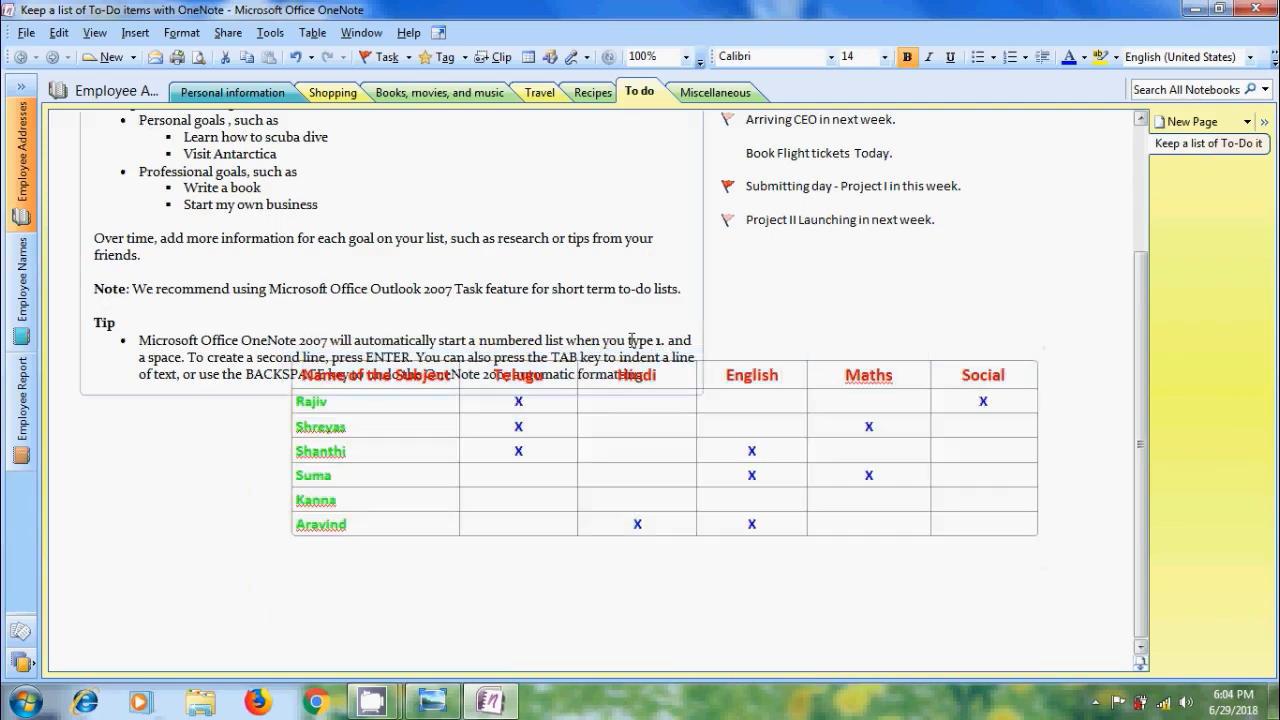
pyautogui.moveTo(651, 420); pyautogui.dragTo(630, 498)
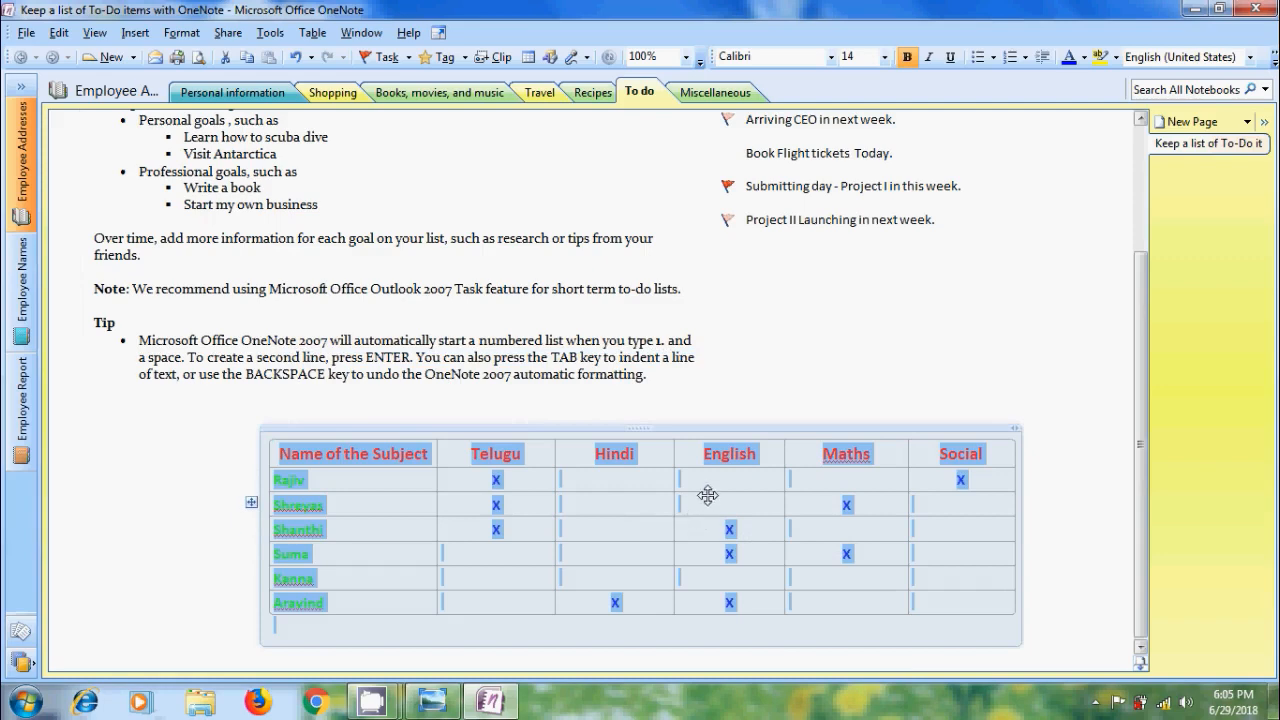
# Use the Resize command to widen the table's container a little past the Social column
pyautogui.rightClick(735, 428)
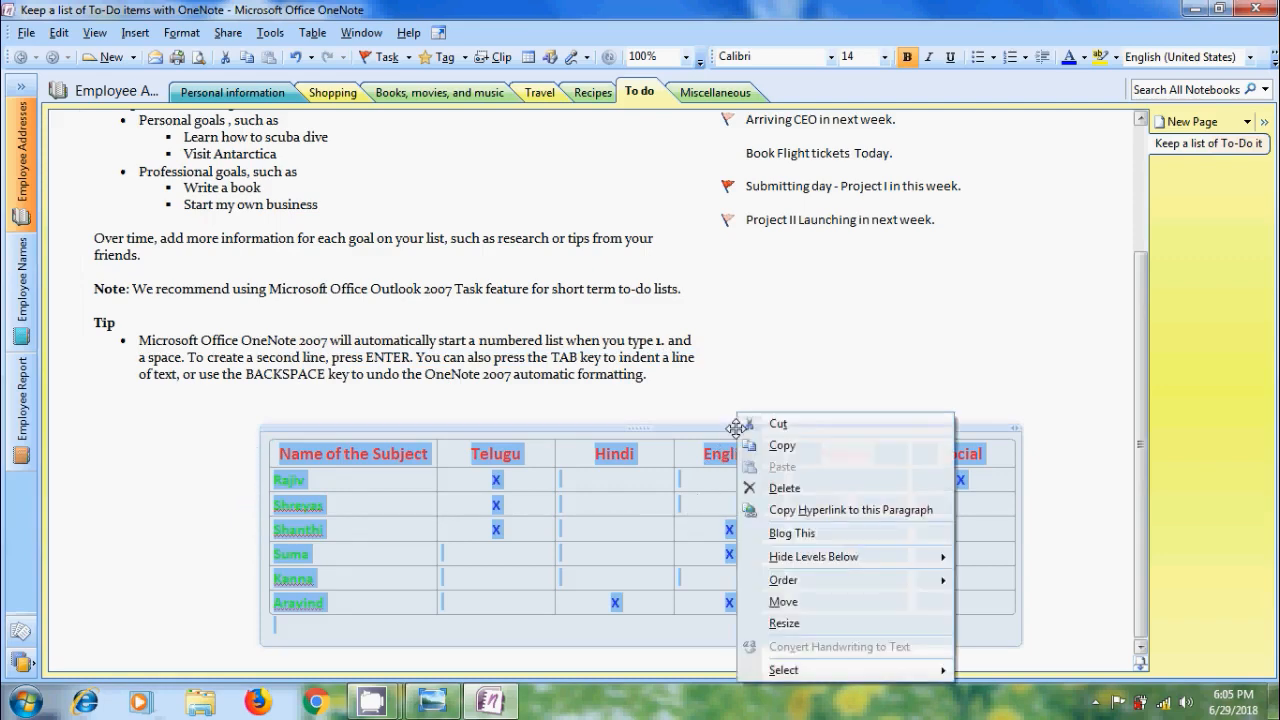
pyautogui.click(821, 626)
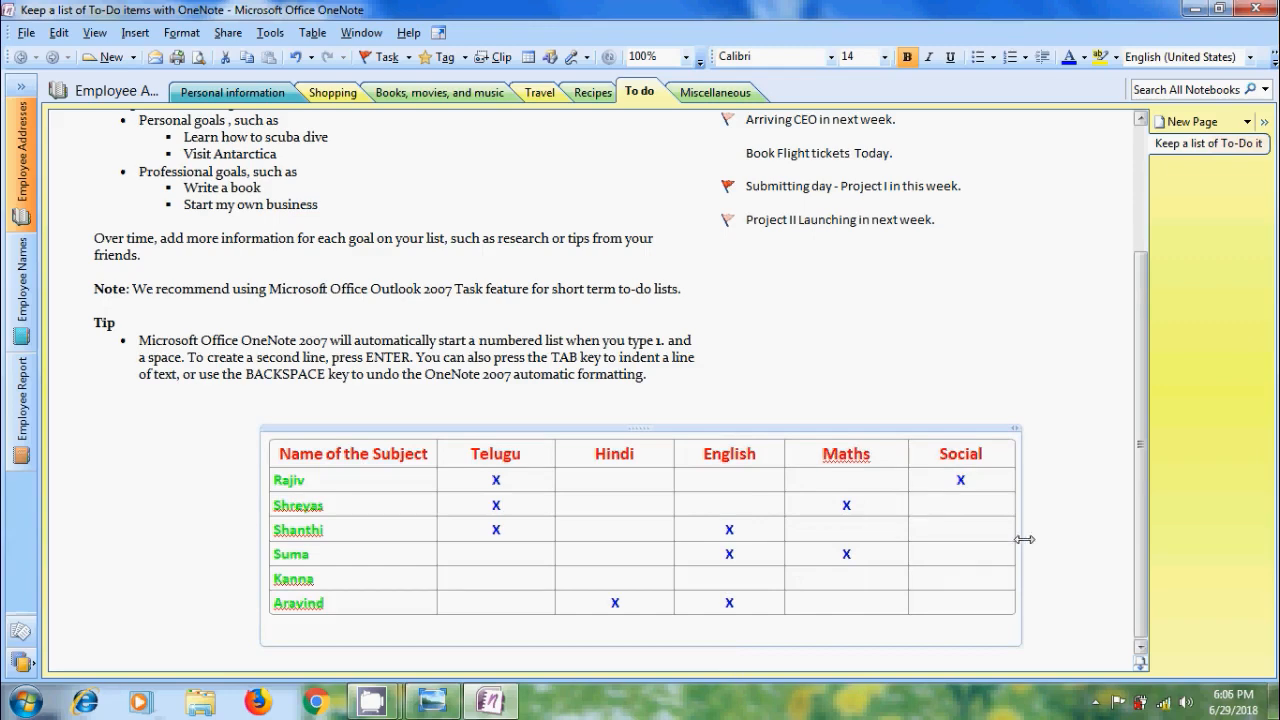
pyautogui.moveTo(1024, 539); pyautogui.dragTo(1077, 559)
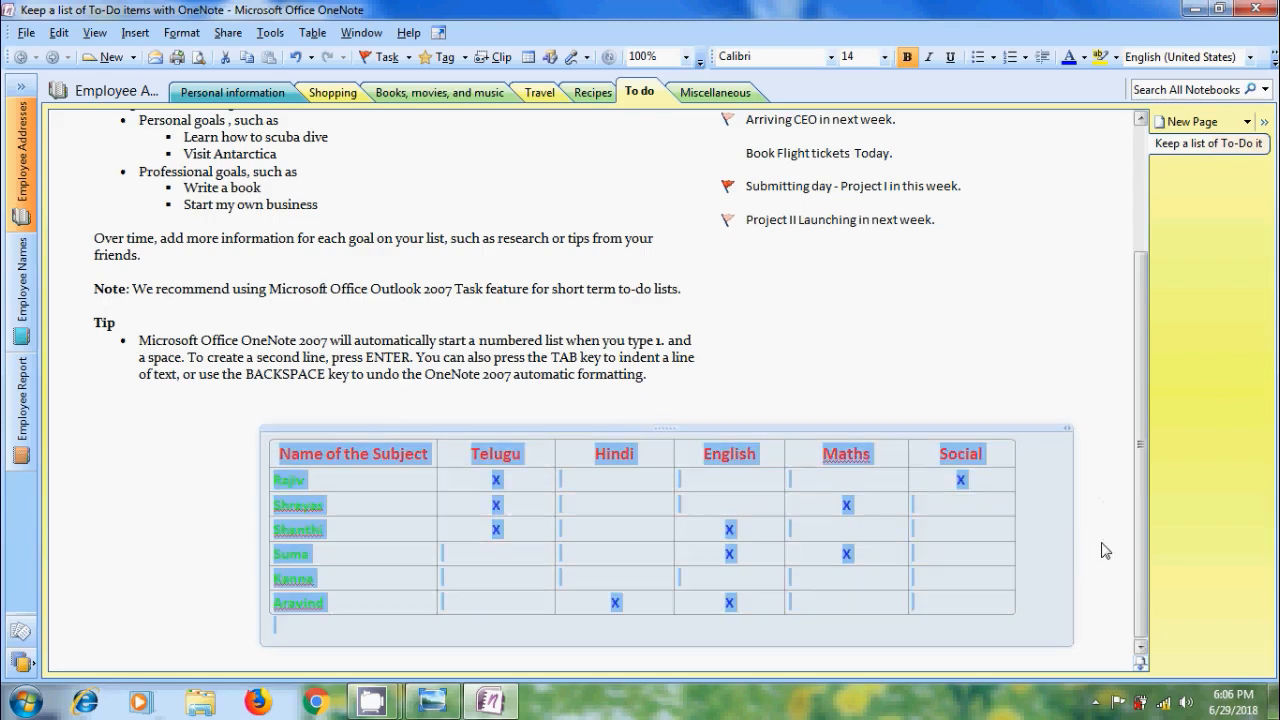
pyautogui.click(1034, 558)
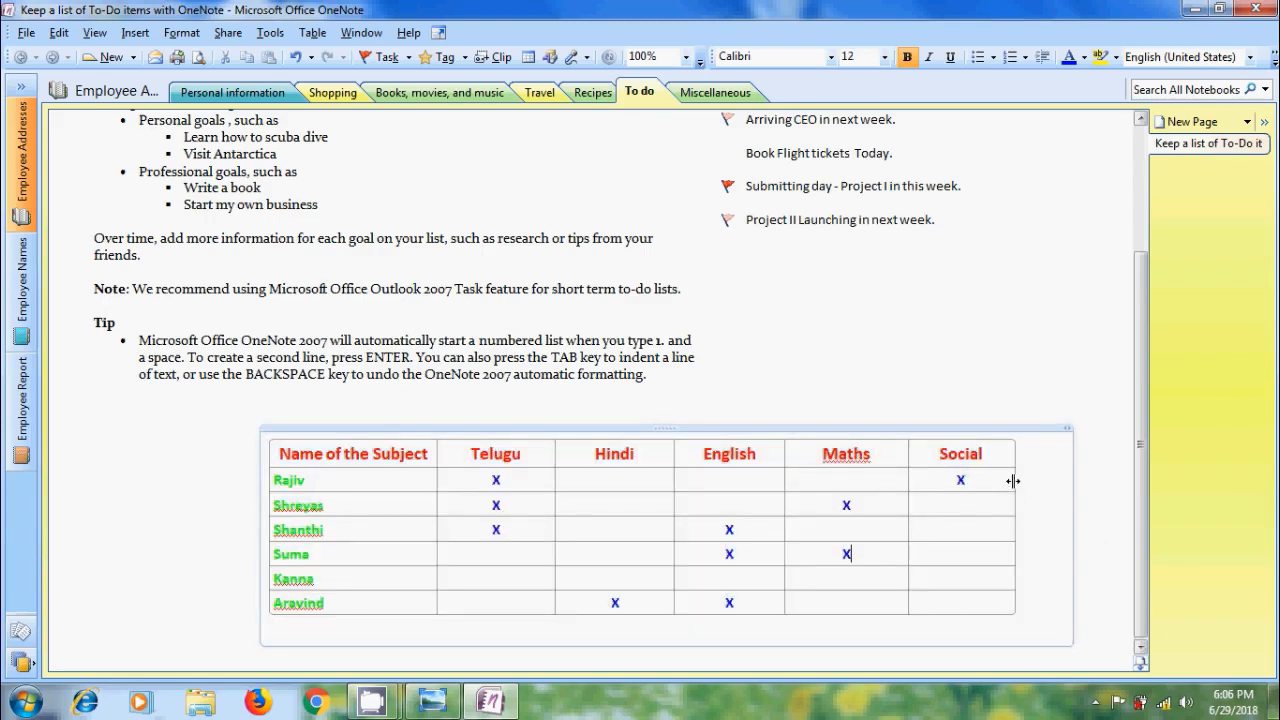
# Widen the Social, Maths and English columns slightly
pyautogui.moveTo(1013, 483); pyautogui.dragTo(1035, 483)
pyautogui.moveTo(912, 483); pyautogui.dragTo(921, 486)
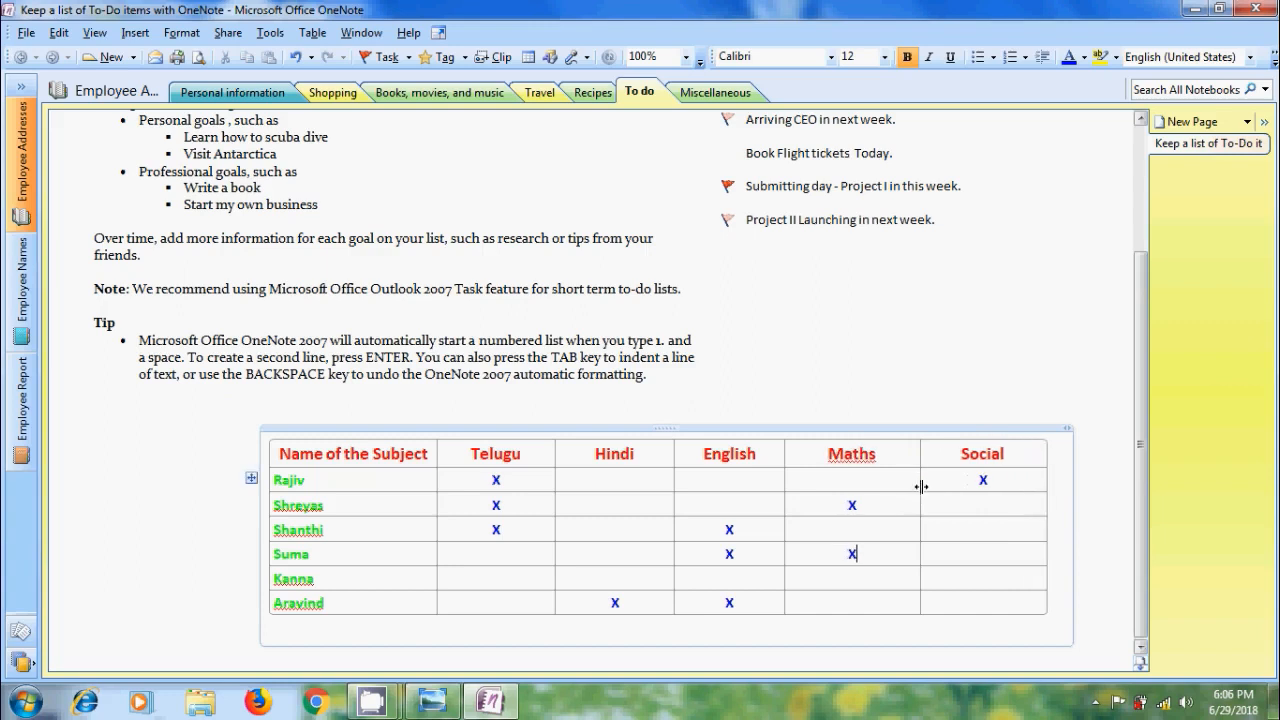
pyautogui.moveTo(784, 483); pyautogui.dragTo(797, 483)
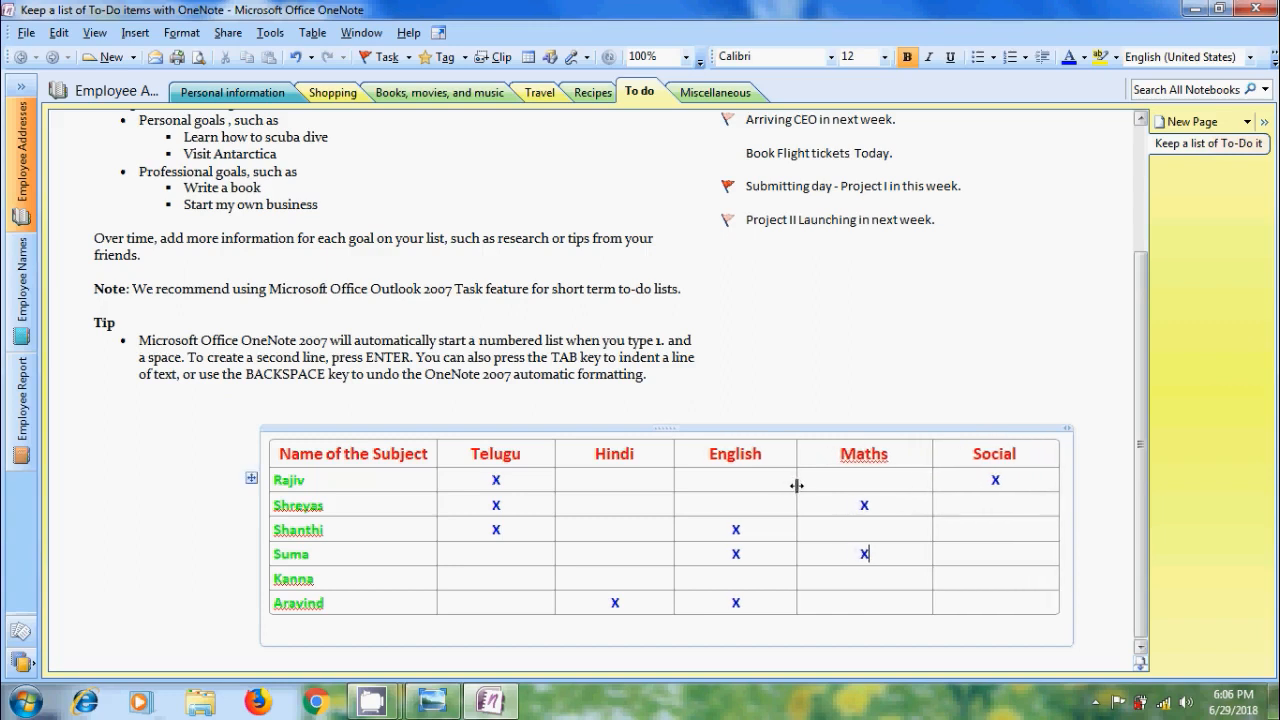
# Switch to the format image in Windows Photo Viewer and minimize the open windows to show the desktop
pyautogui.click(432, 700)
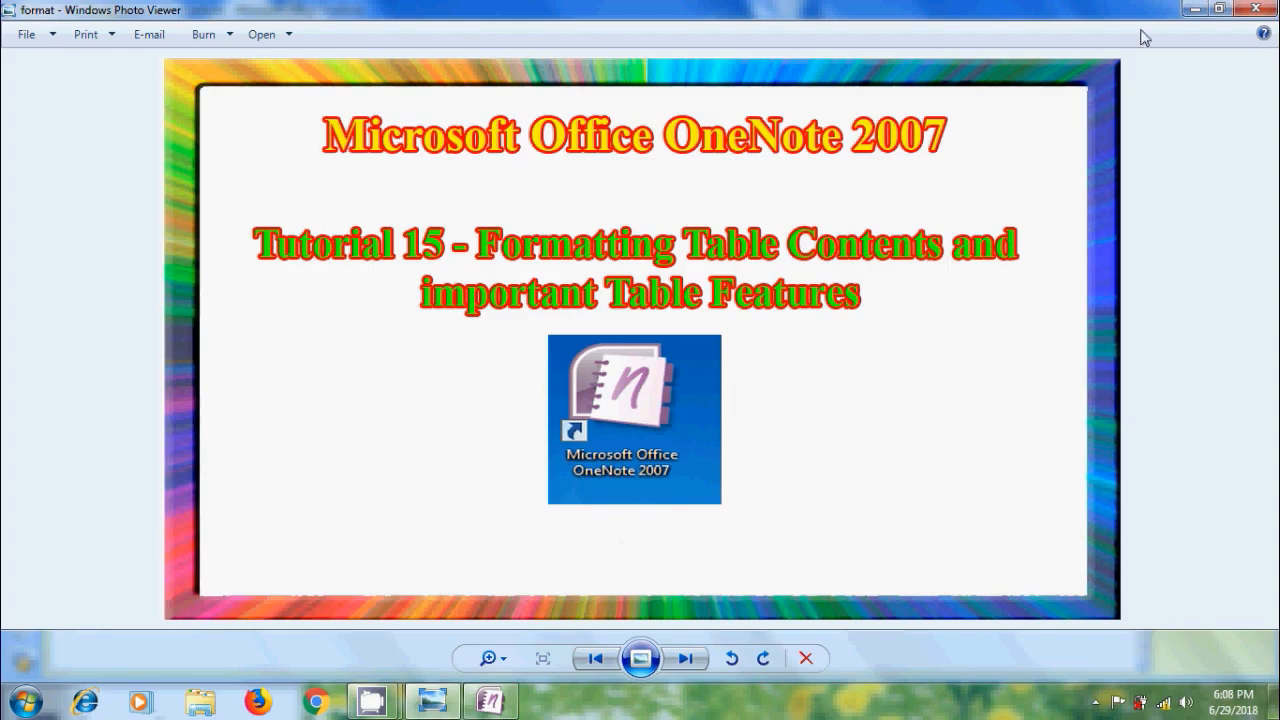
pyautogui.click(1186, 8)
pyautogui.click(1186, 8)
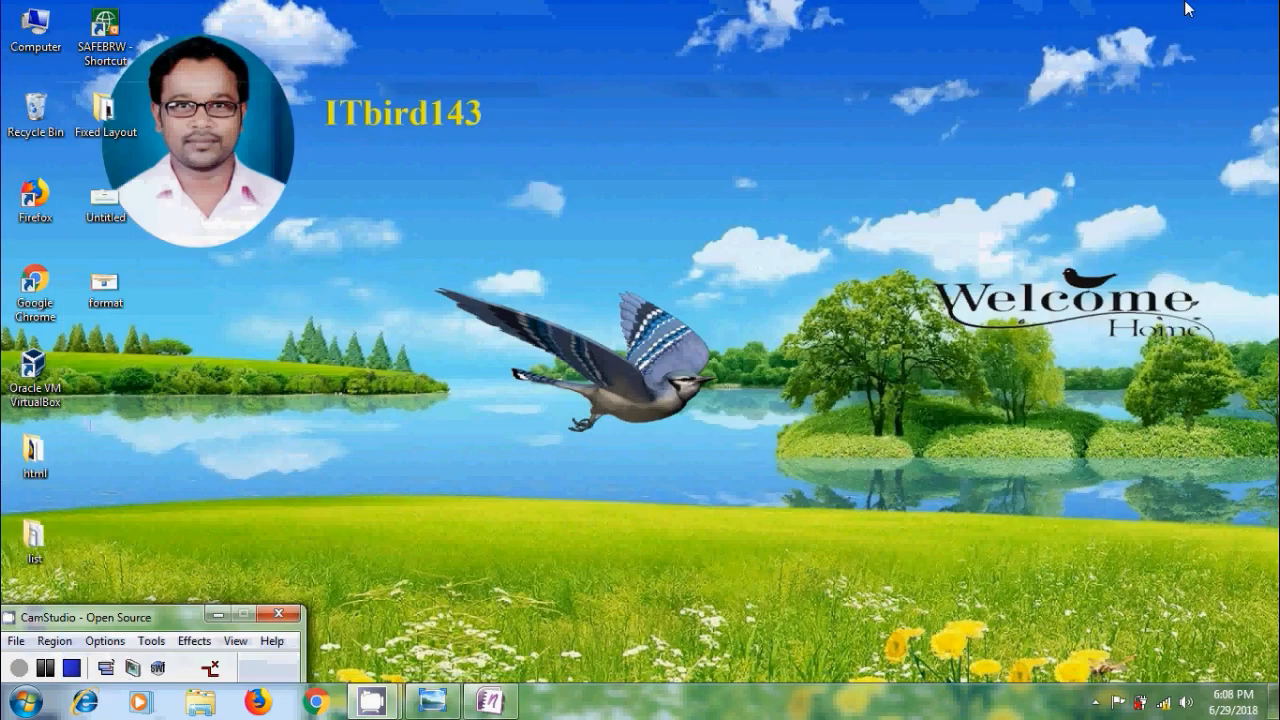